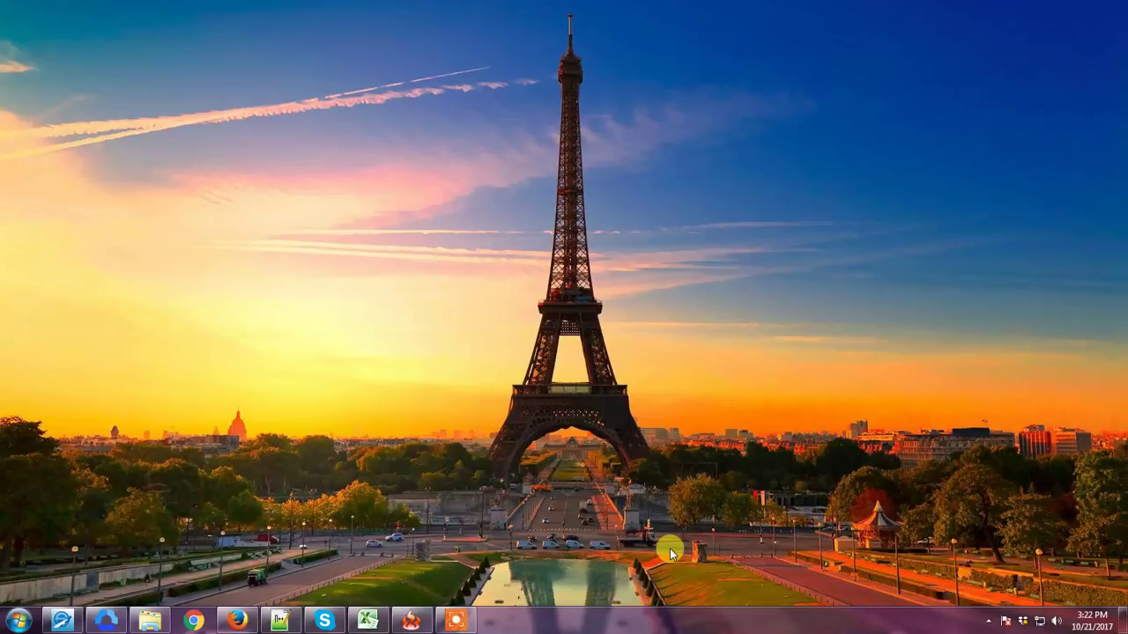
Open a new Chrome window and load dafont.com
click(193, 621)
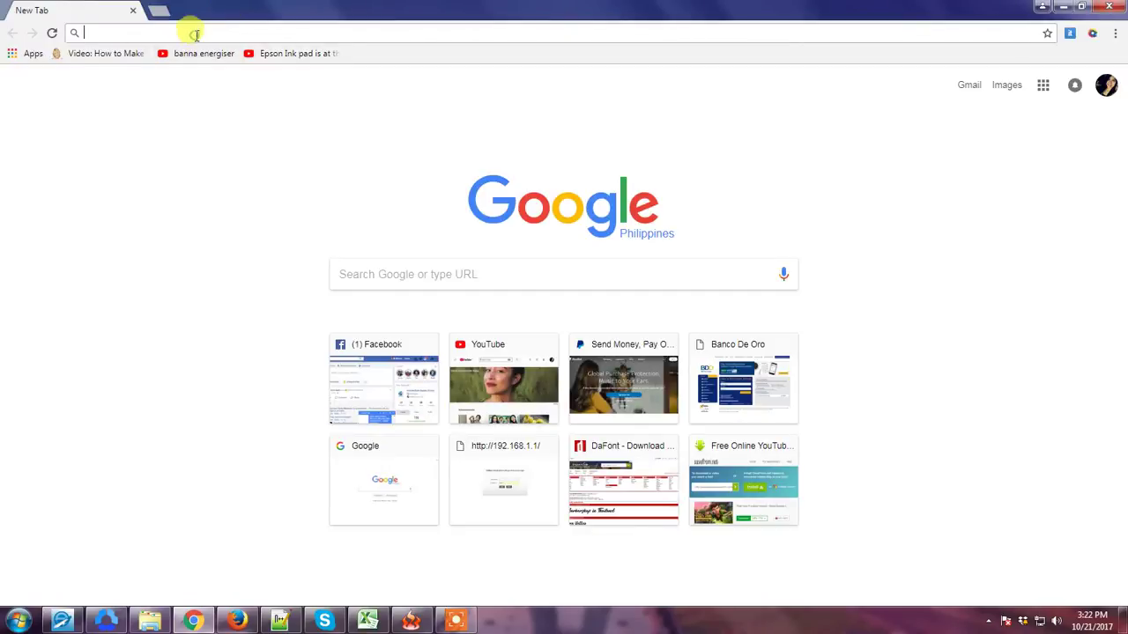
click(194, 34)
text(d)
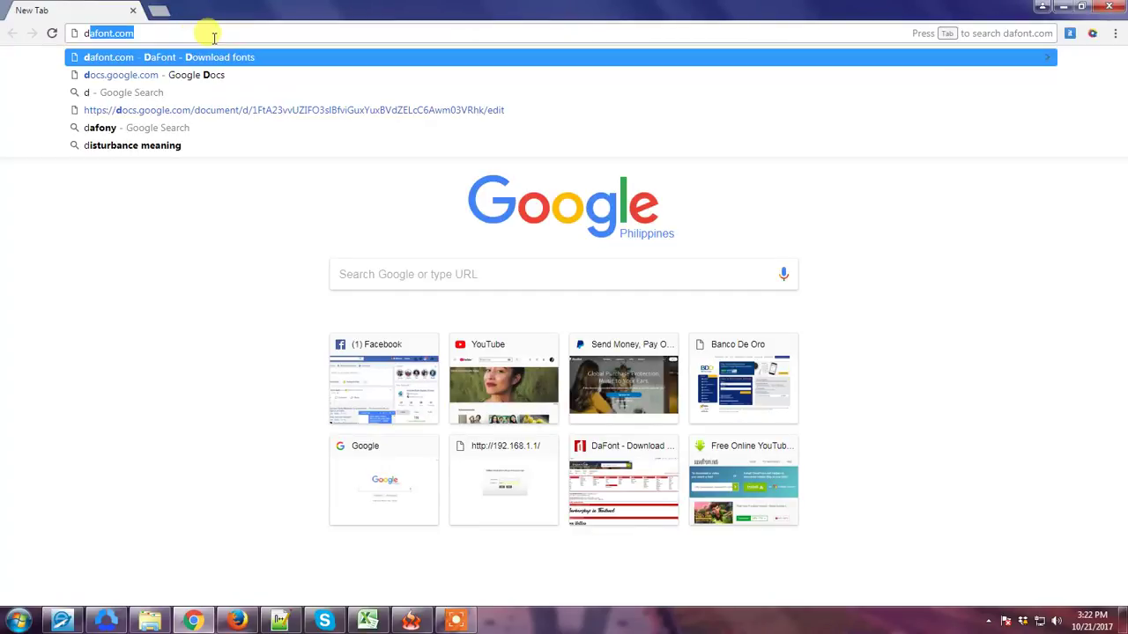
text(af)
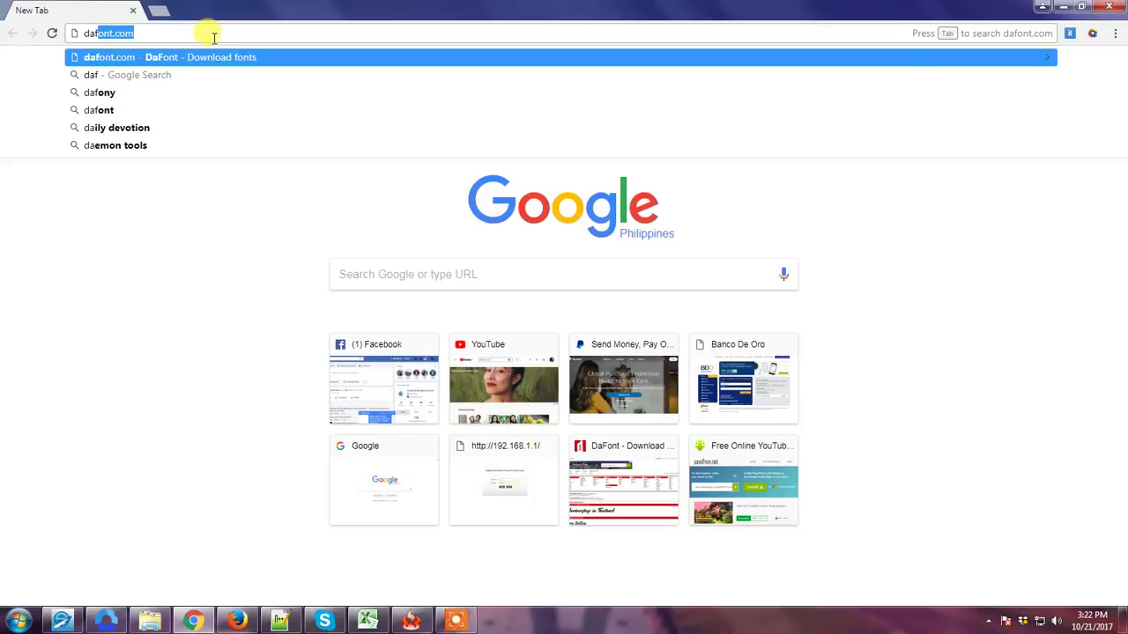
text(ont.com)
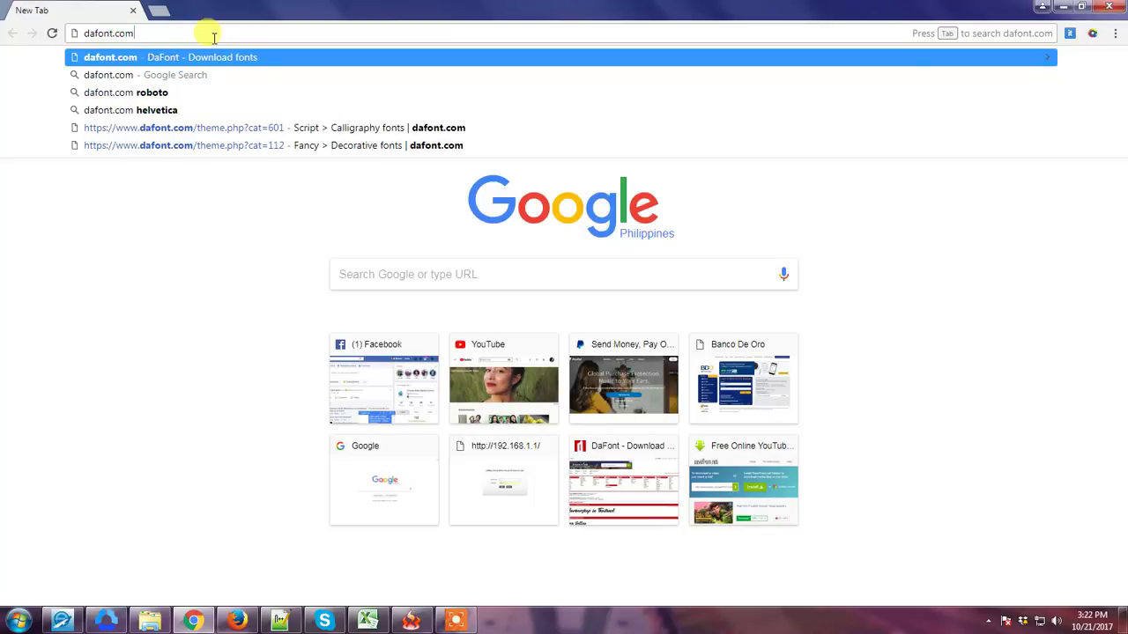
key(Return)
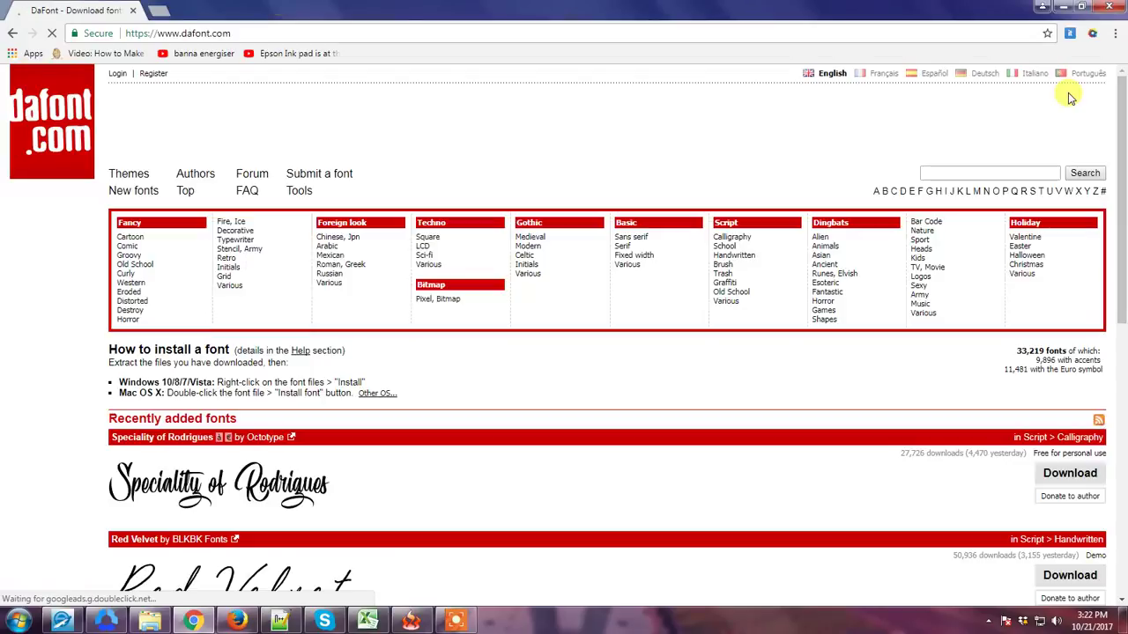
scroll(613, 238, down, 4)
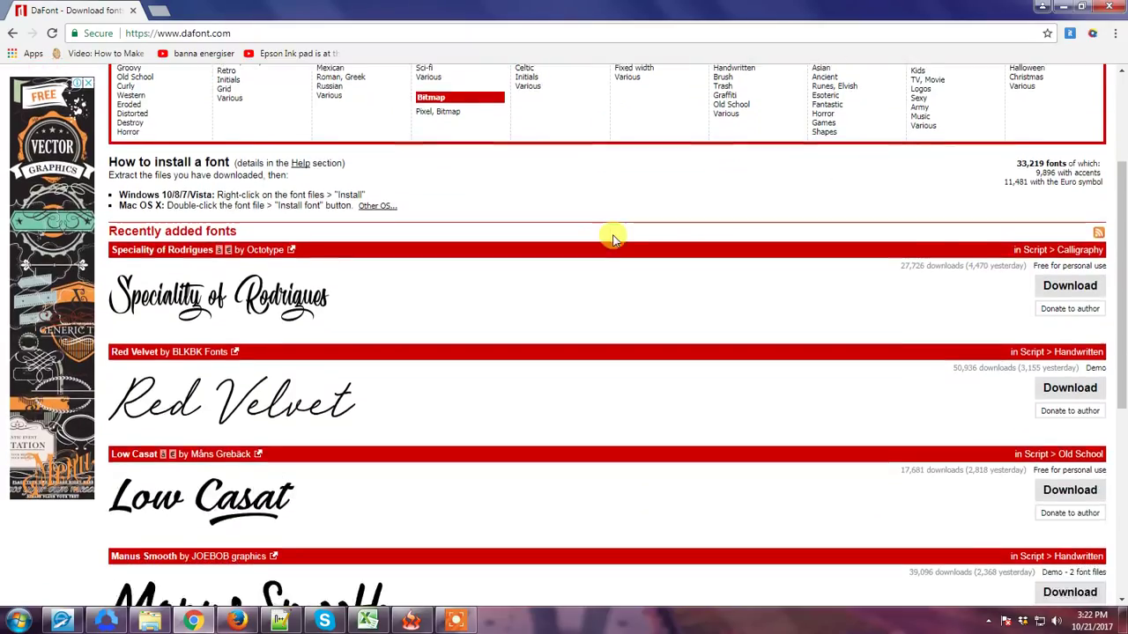
scroll(614, 241, down, 3)
scroll(608, 245, up, 5)
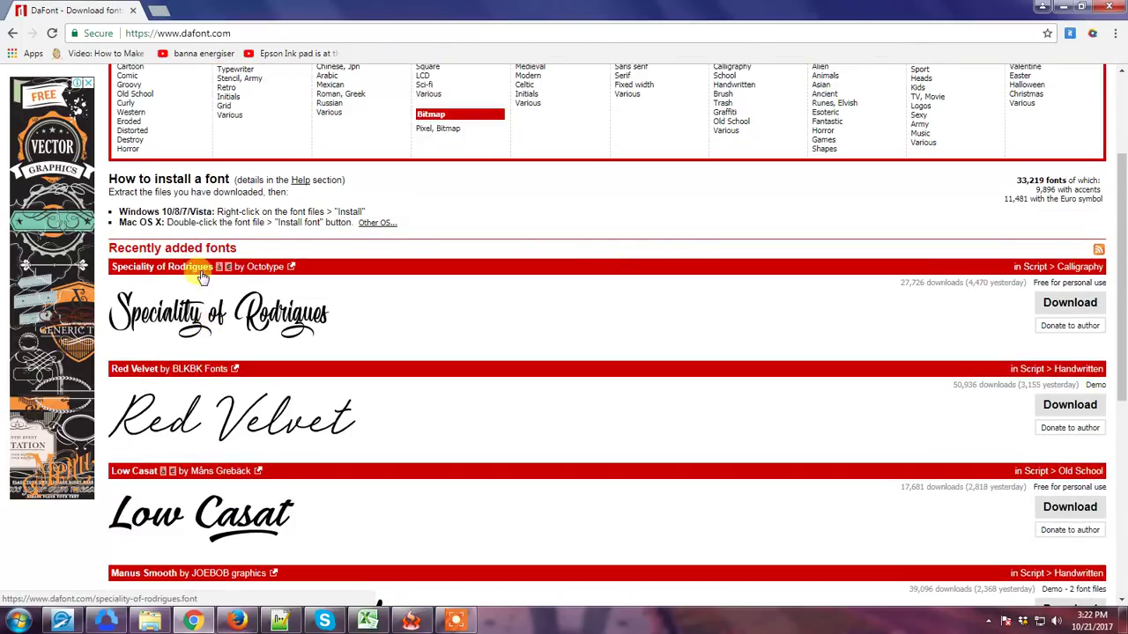
scroll(181, 267, up, 1)
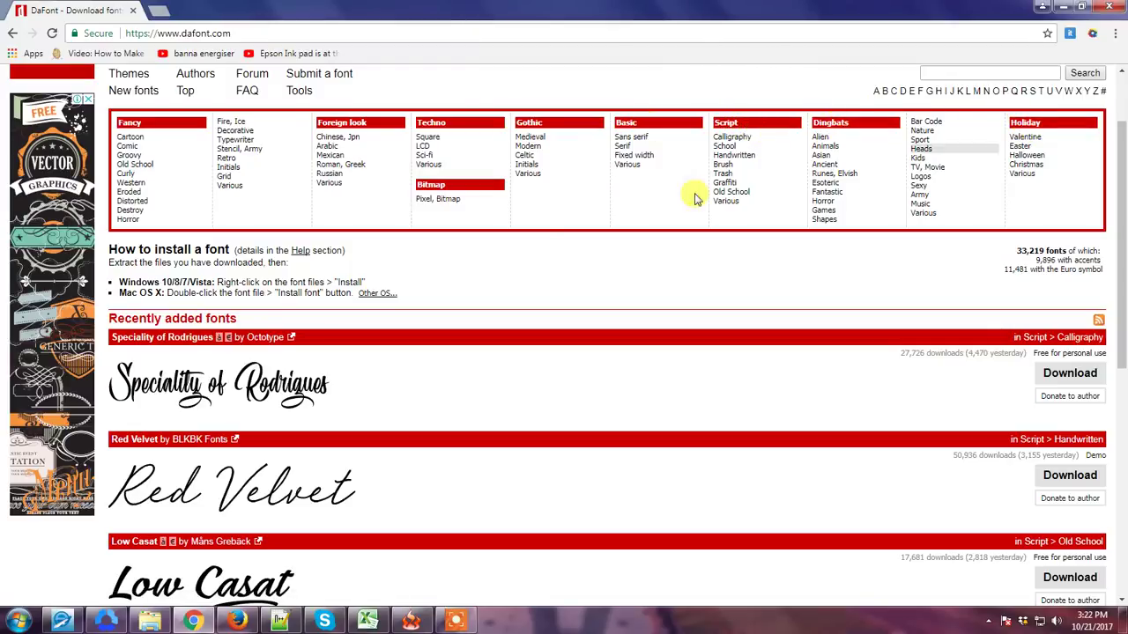
scroll(467, 278, down, 3)
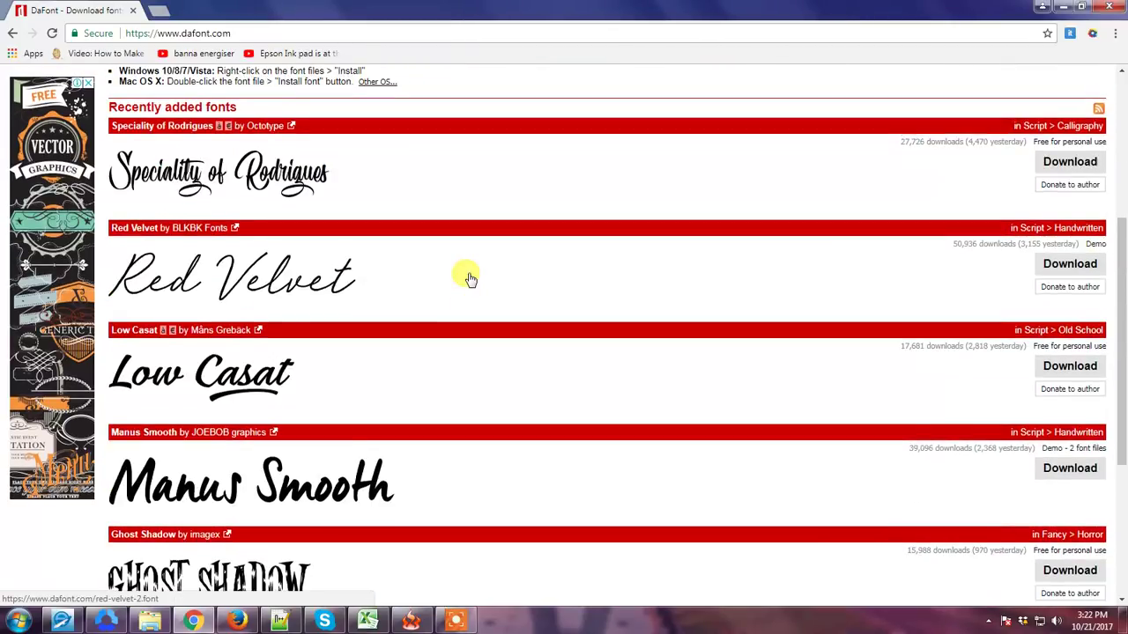
scroll(470, 278, down, 2)
scroll(470, 278, up, 4)
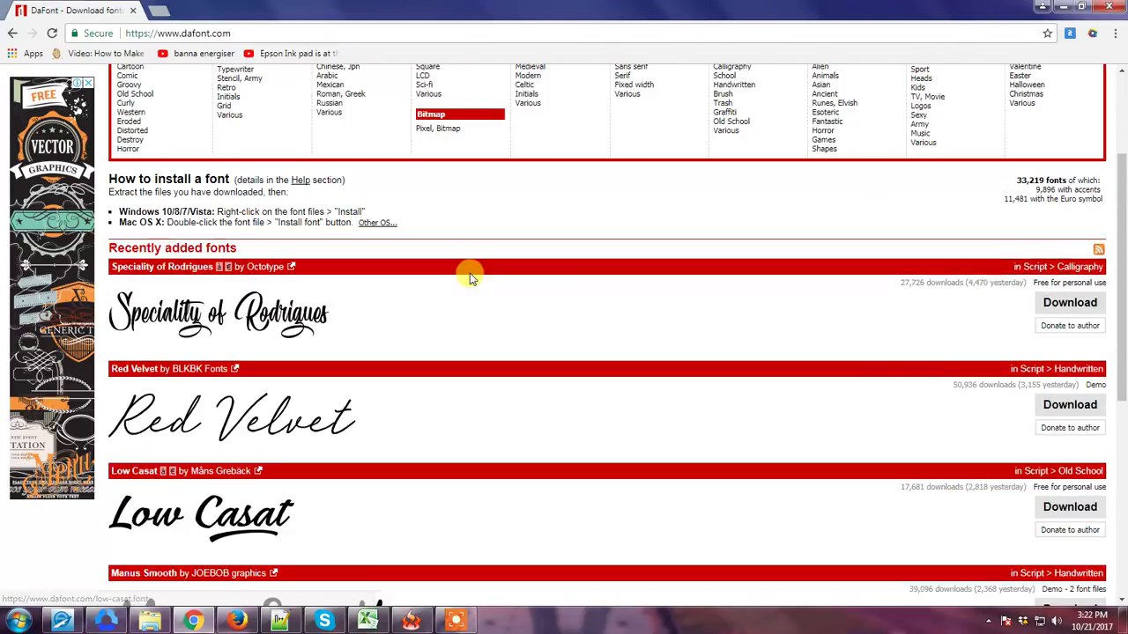
Download the Speciality of Rodrigues font from DaFont as a zip
click(1074, 309)
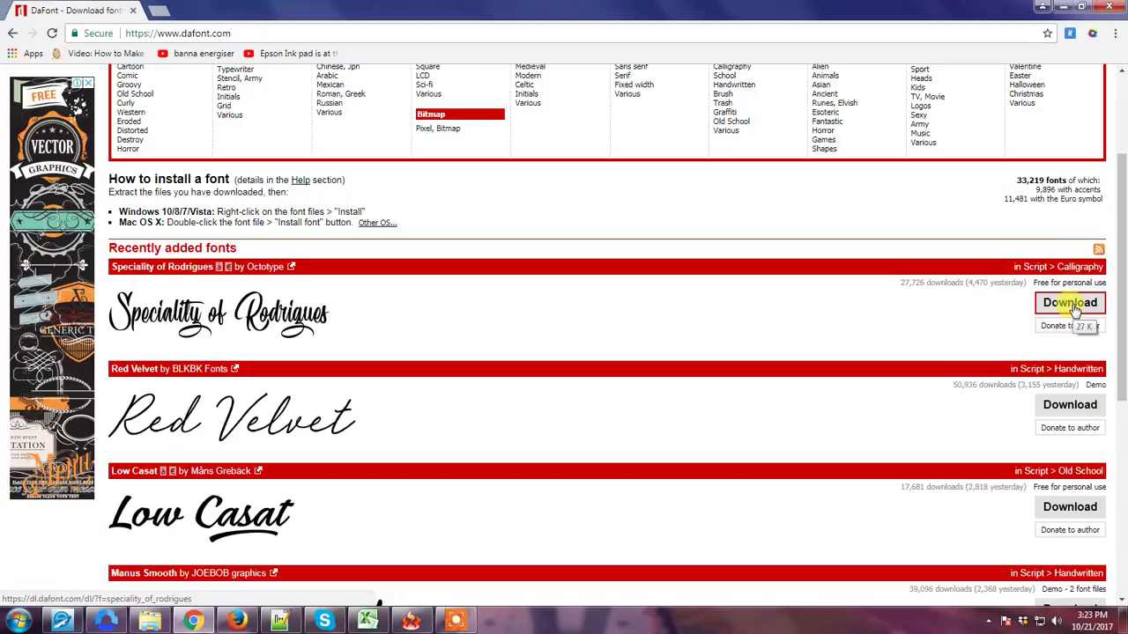
click(1074, 309)
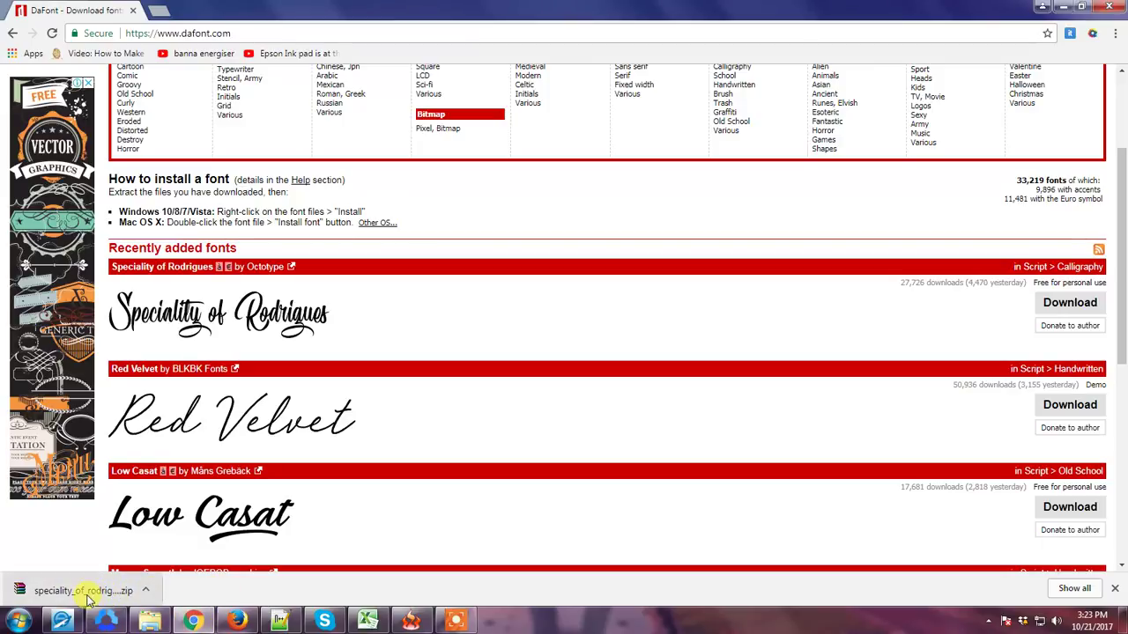
Open the downloaded zip in WinRAR and preview Speciality of Rodrigues.ttf
click(99, 590)
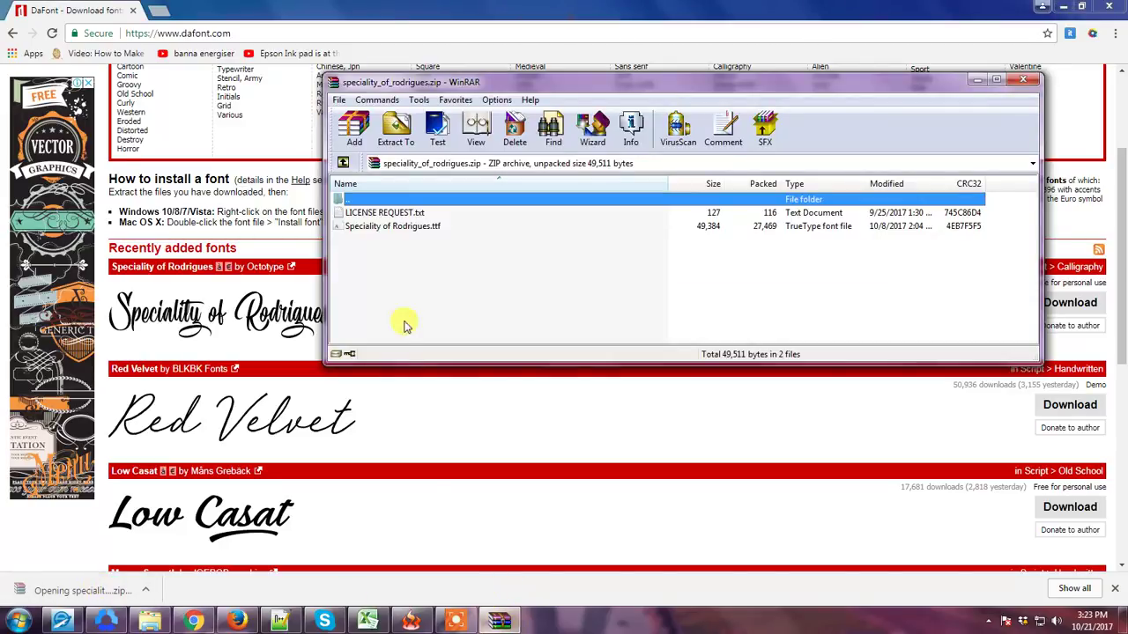
click(412, 226)
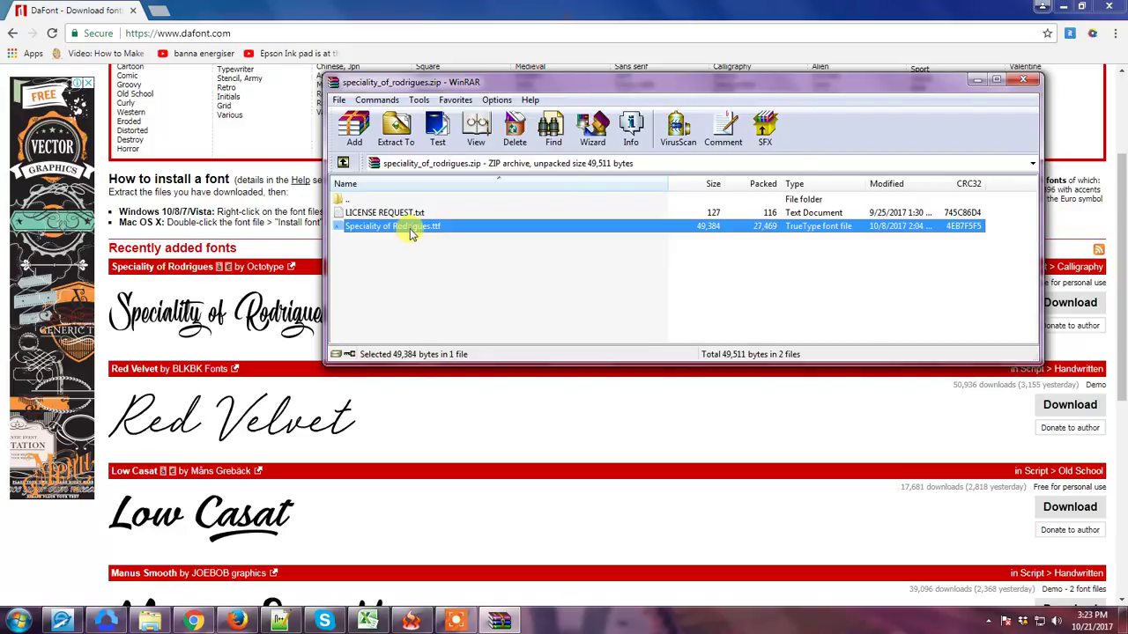
double_click(410, 228)
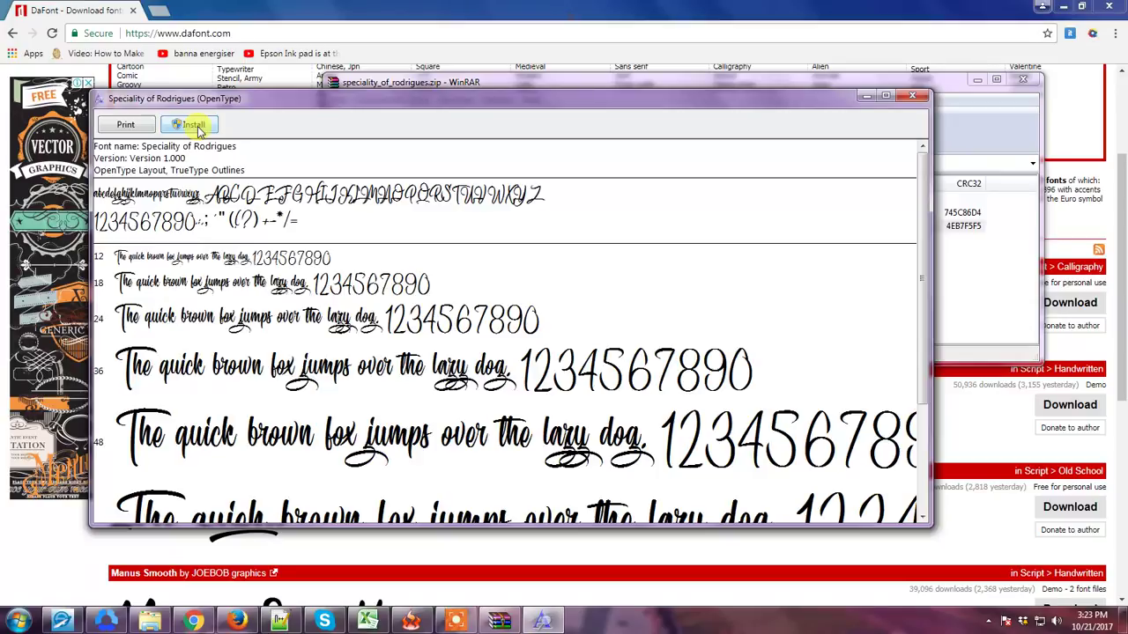
Install Speciality of Rodrigues from the font viewer, then bring up the Start menu
click(195, 126)
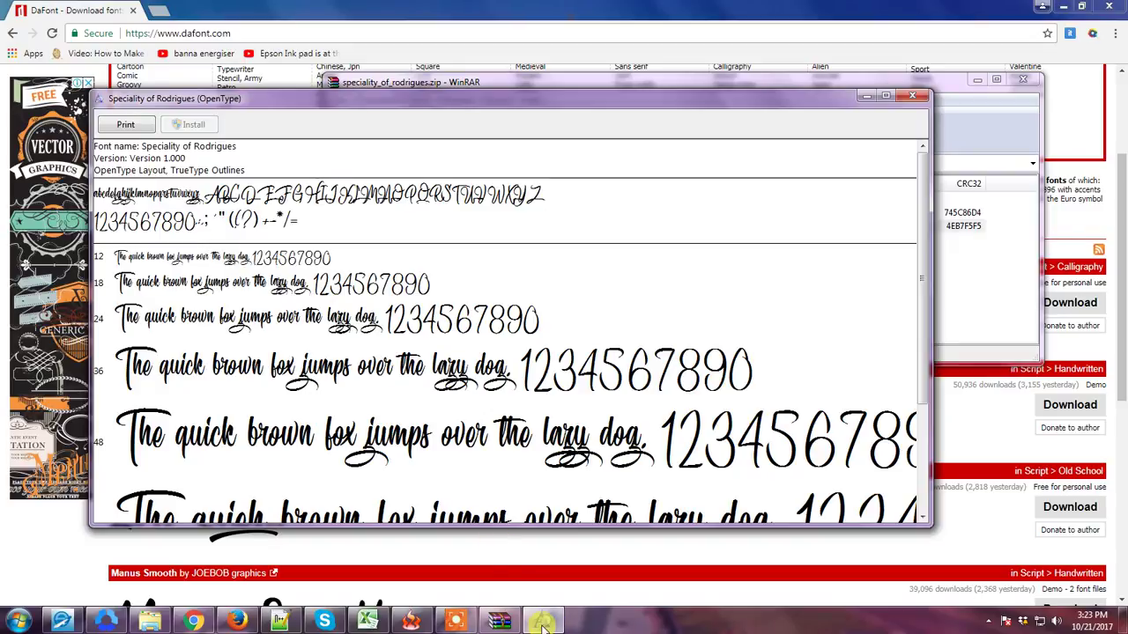
click(18, 621)
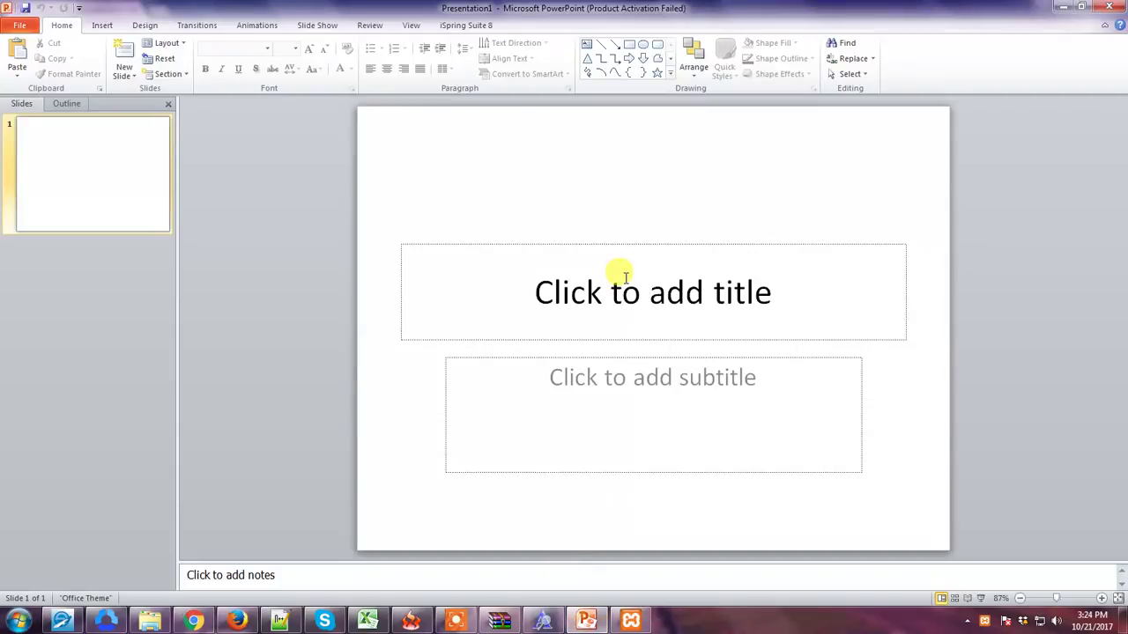
Launch PowerPoint, dismiss the activation notice, and title the slide 'The Prodigal Son'
click(624, 278)
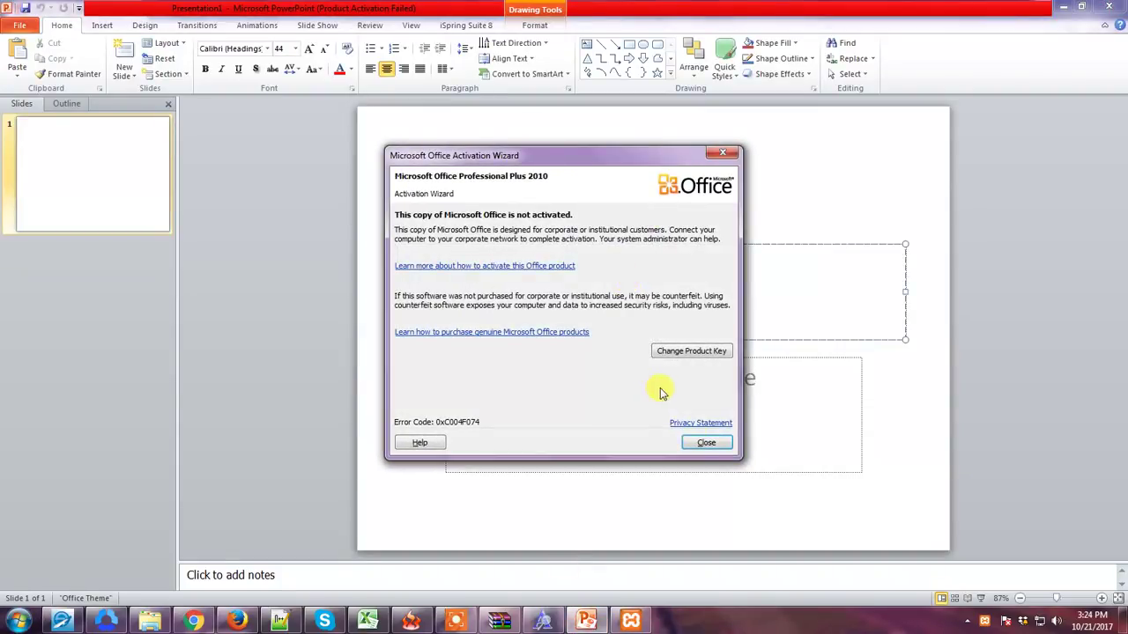
click(705, 442)
text(Prodigal)
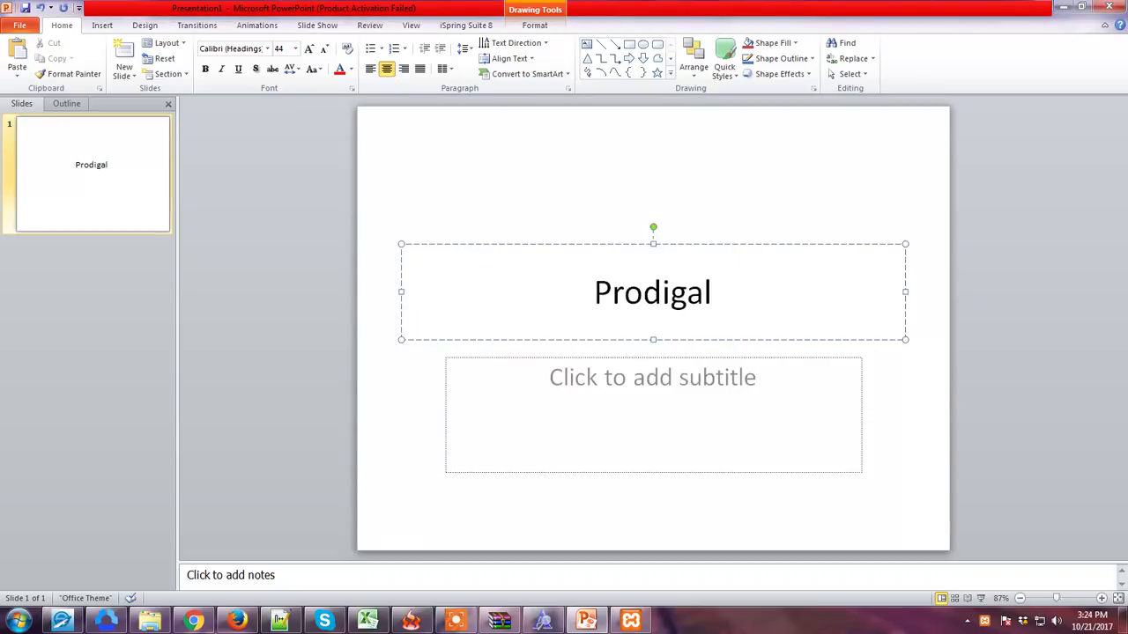
text( Son)
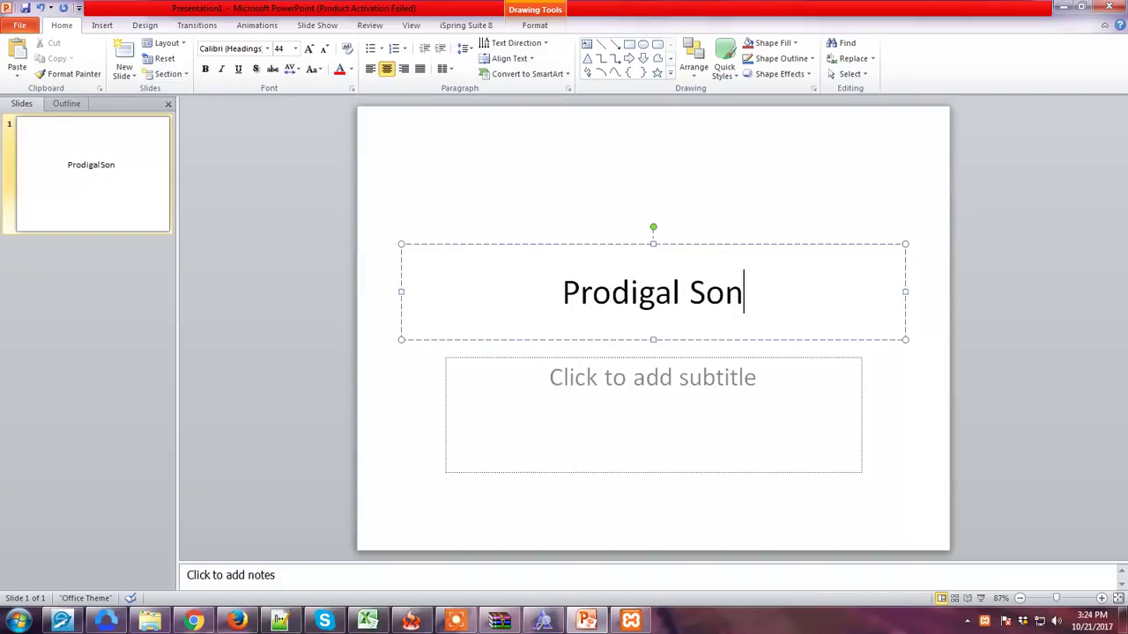
text(The)
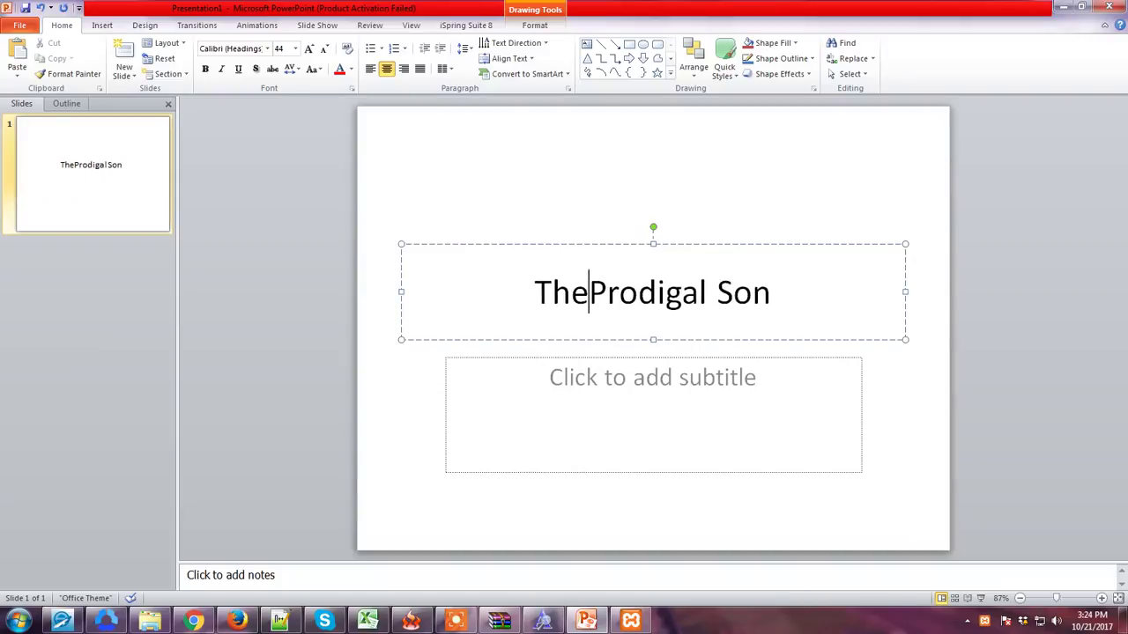
key(ctrl+a)
click(542, 621)
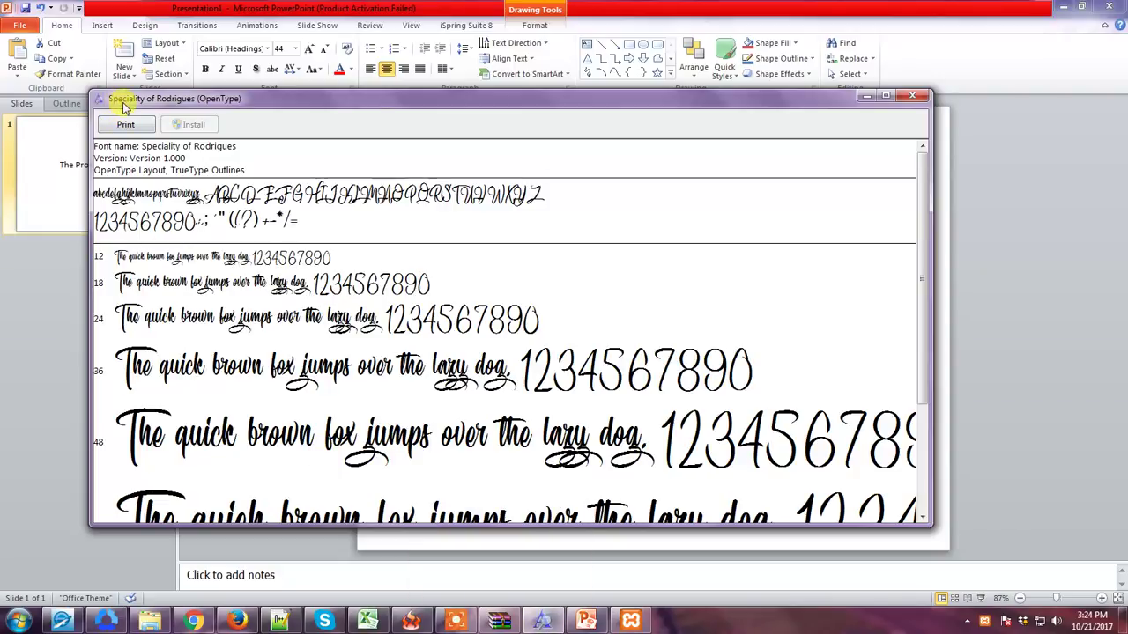
Apply Speciality of Rodrigues to the title and enlarge it to 88 pt
click(863, 97)
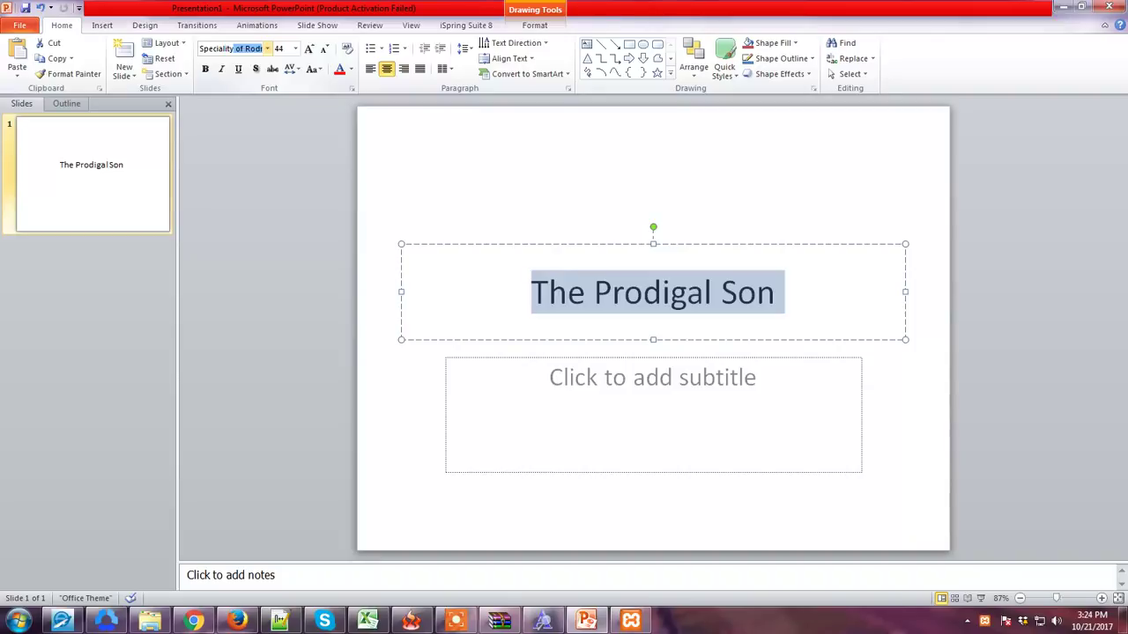
key(Return)
drag(763, 282, 520, 284)
click(309, 49)
click(310, 50)
click(309, 49)
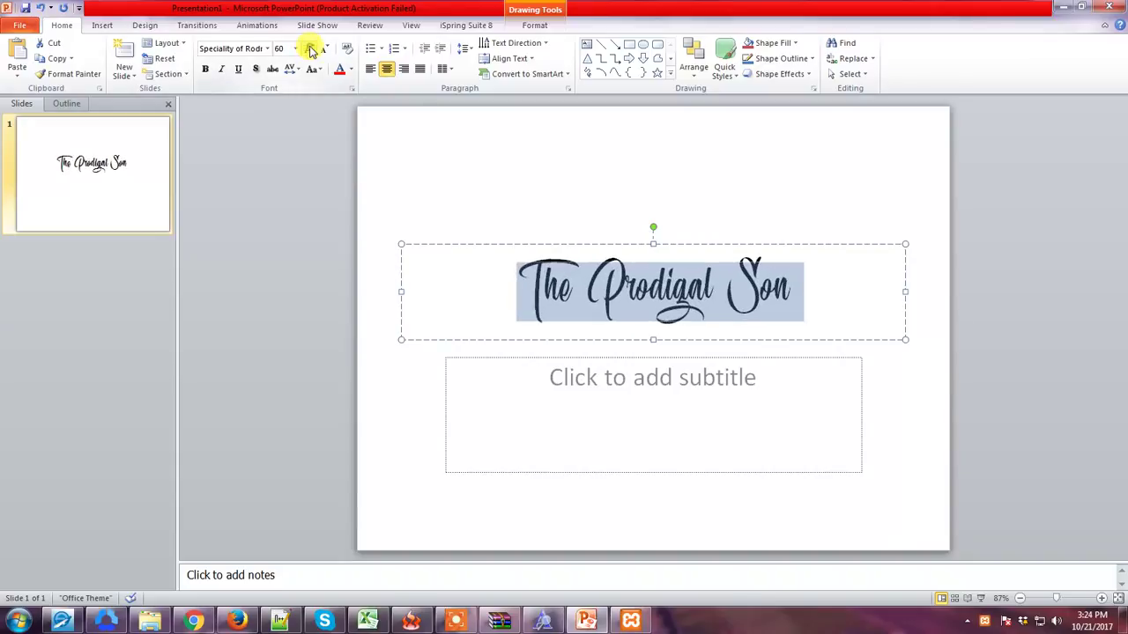
click(309, 50)
click(309, 49)
click(309, 49)
click(309, 49)
click(710, 284)
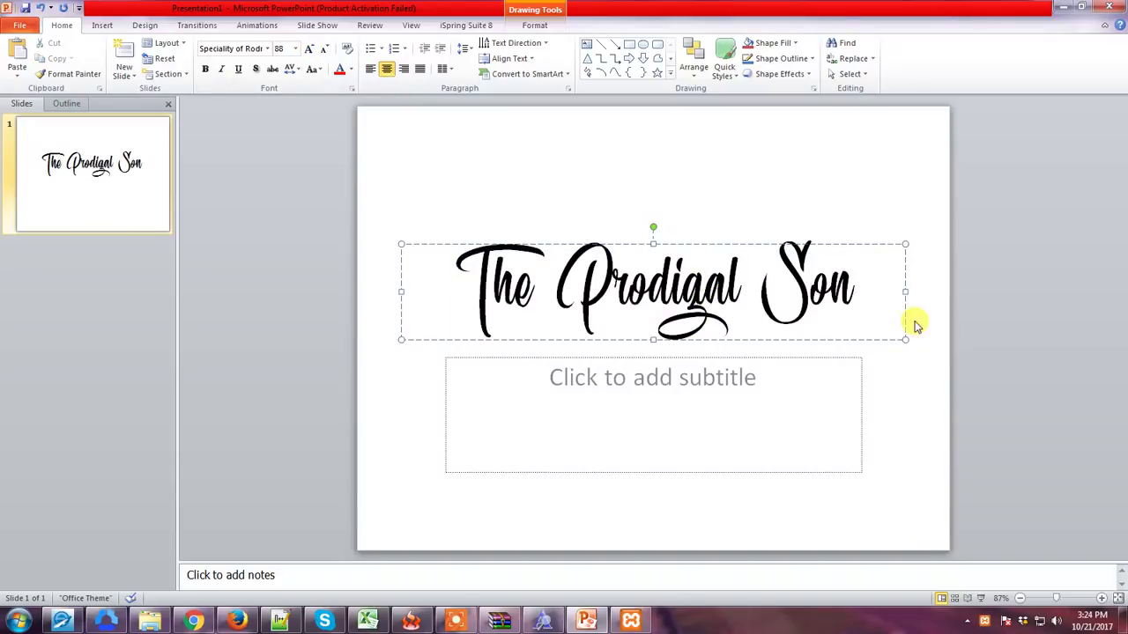
drag(875, 293, 463, 280)
click(888, 388)
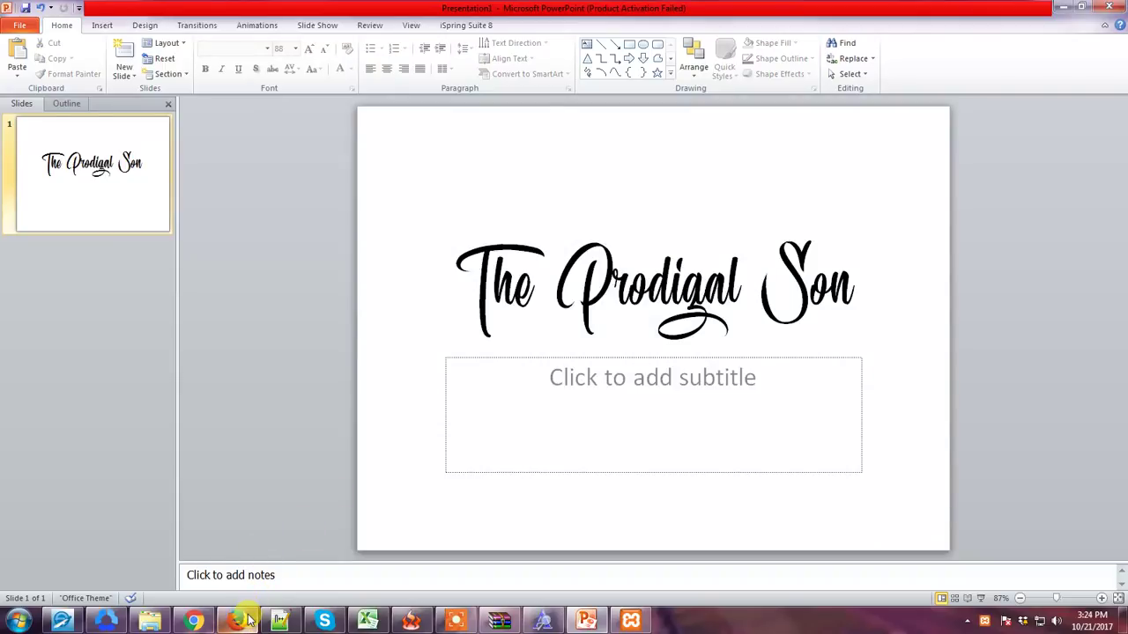
Return to the DaFont page and close the XAMPP Control Panel window
click(197, 622)
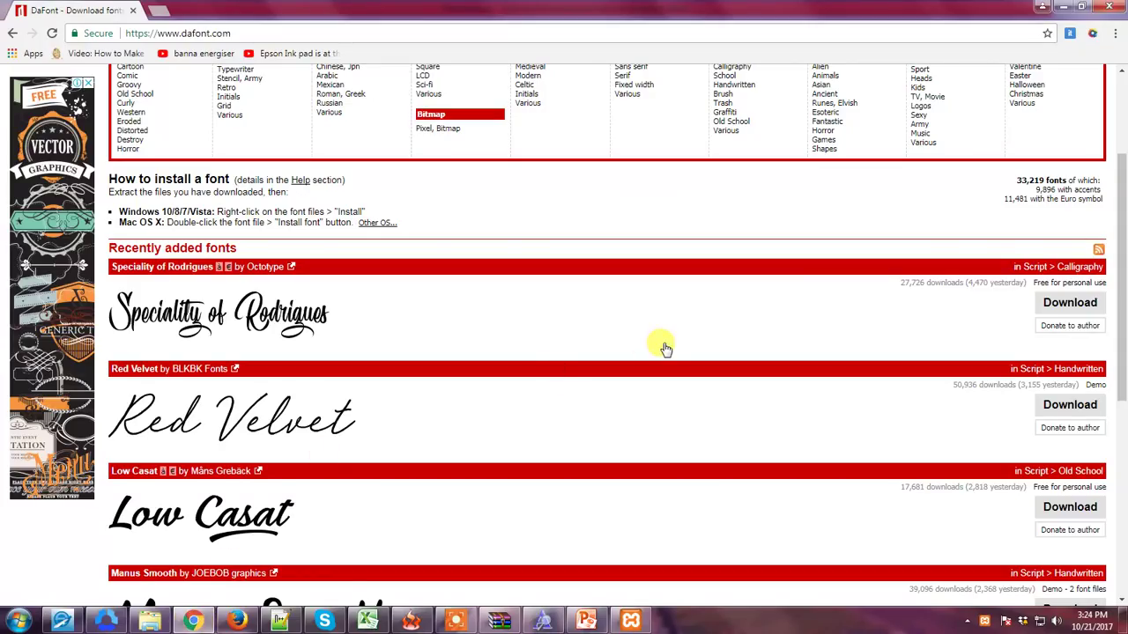
scroll(664, 347, up, 2)
scroll(663, 343, up, 1)
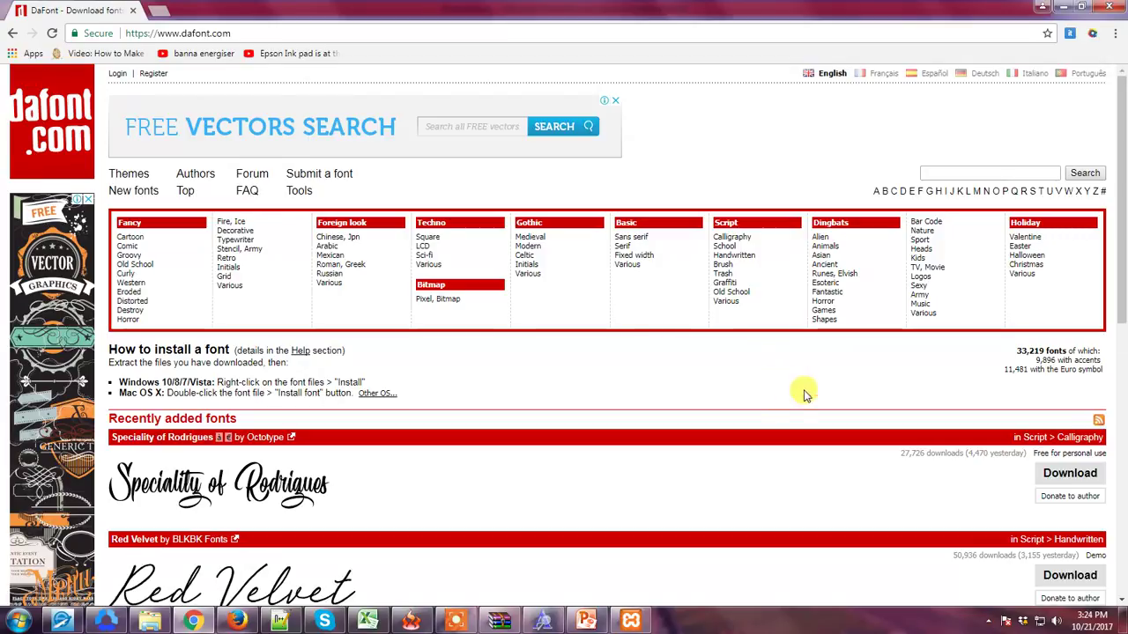
right_click(627, 619)
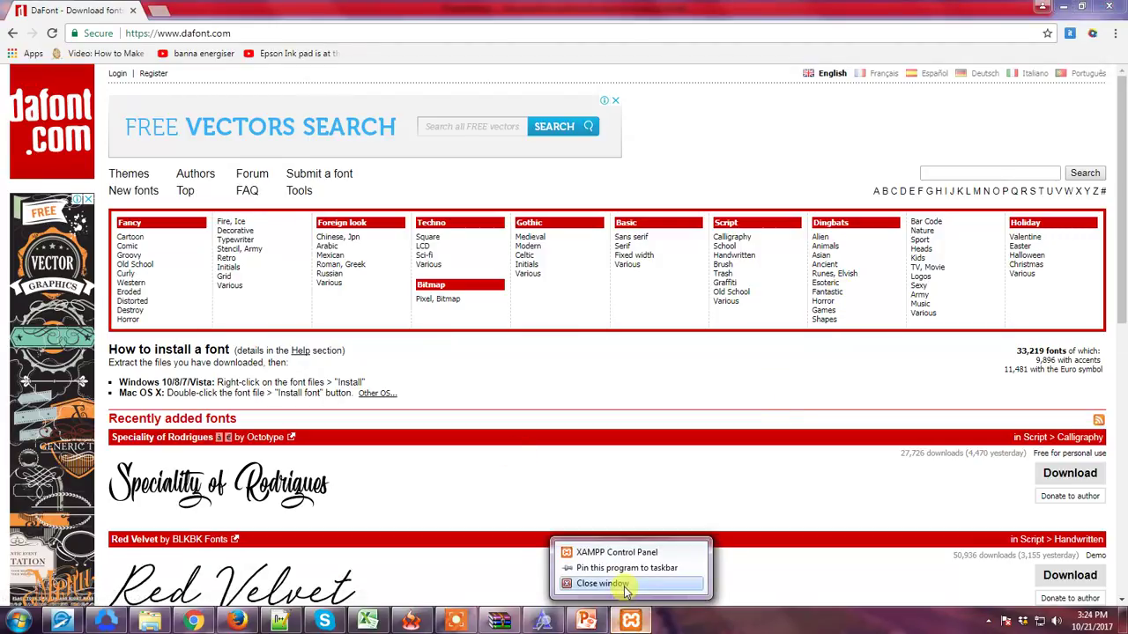
click(623, 584)
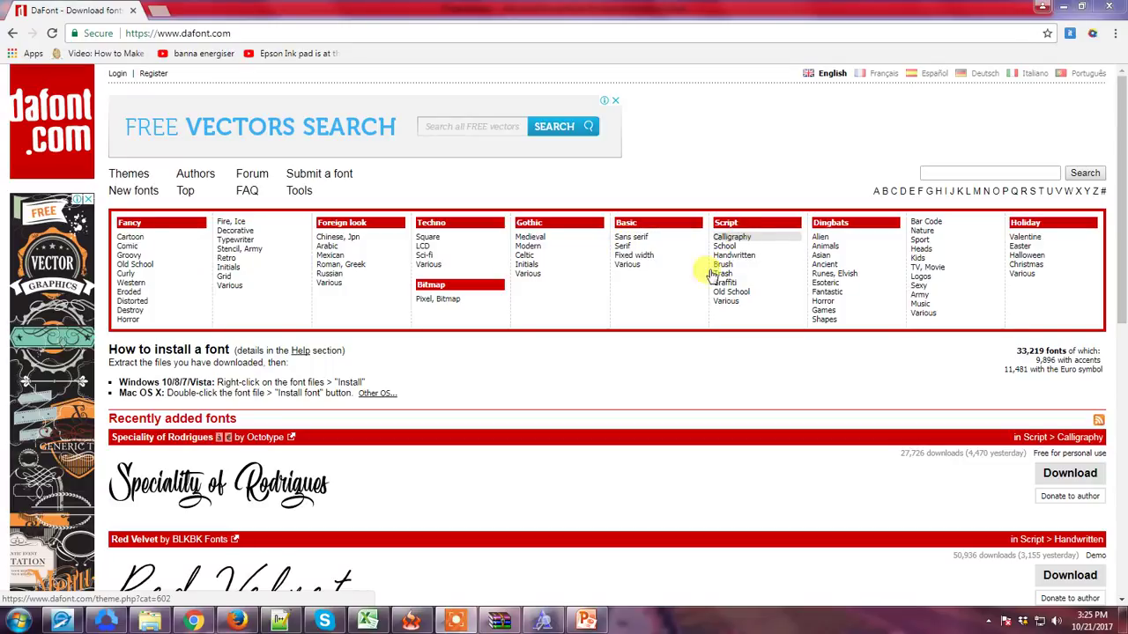
Download Absender from the Fixed width category and open absender.zip
click(643, 256)
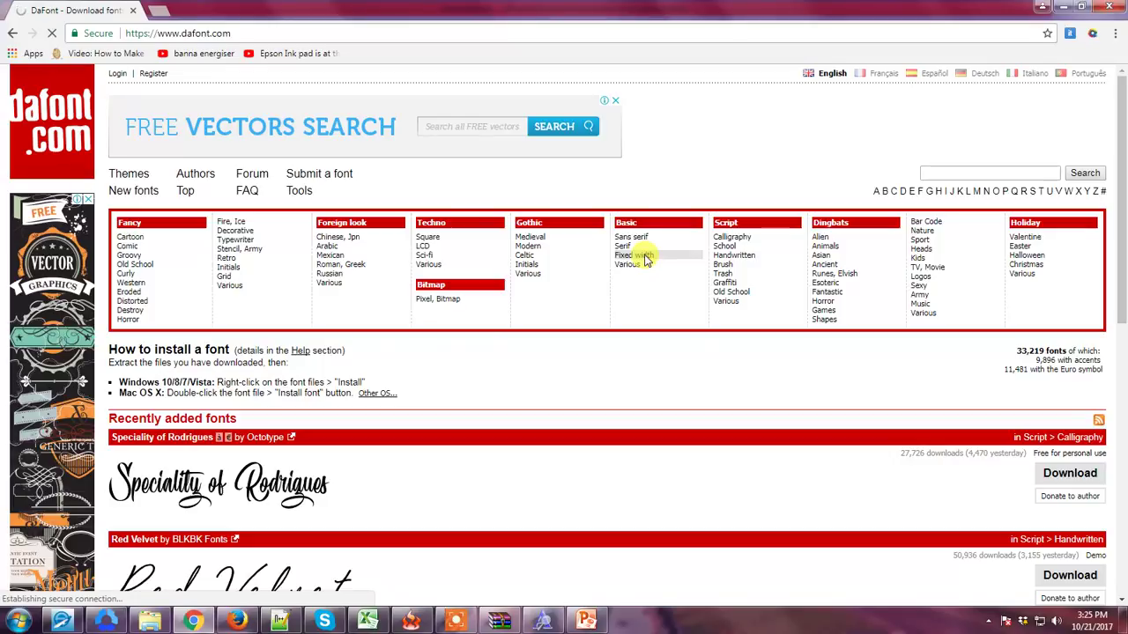
scroll(644, 258, down, 3)
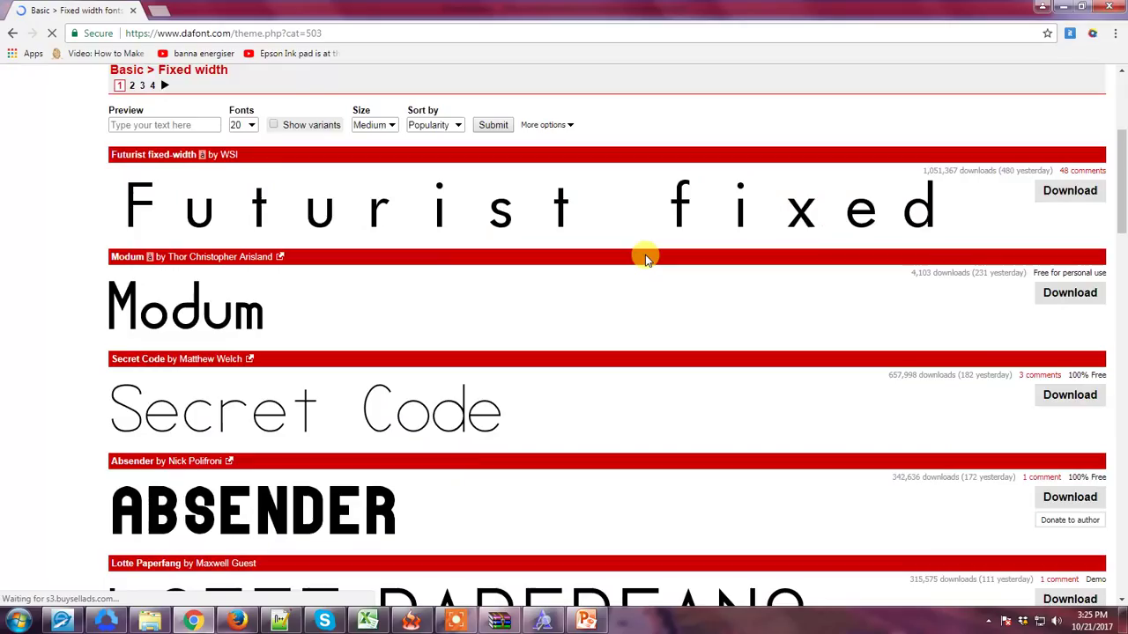
scroll(645, 258, down, 3)
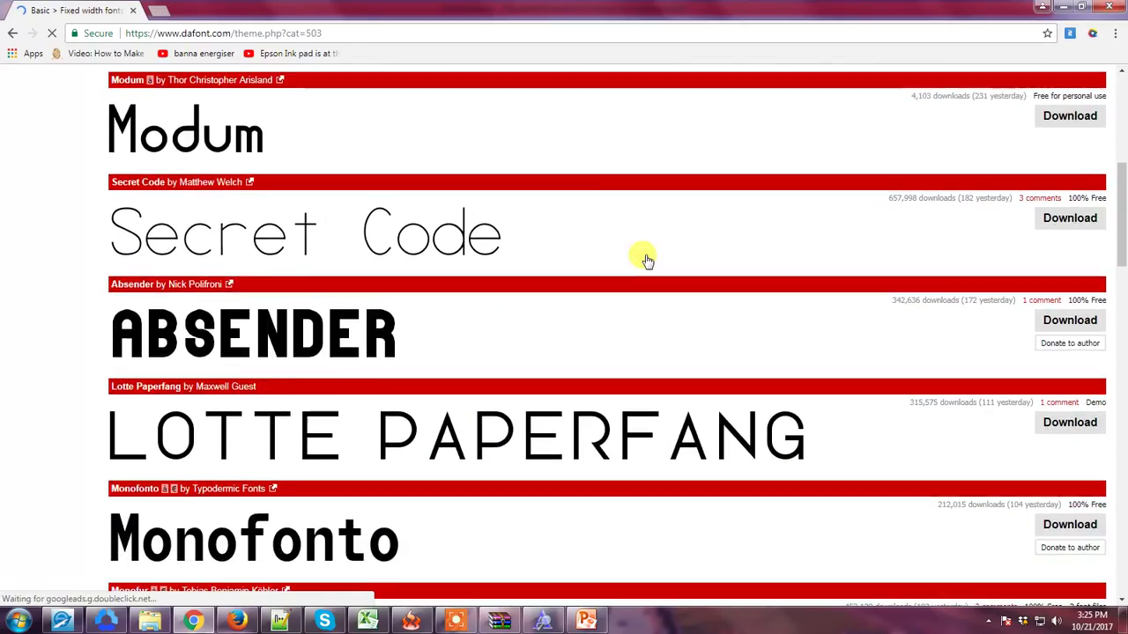
scroll(643, 255, down, 1)
scroll(643, 256, up, 3)
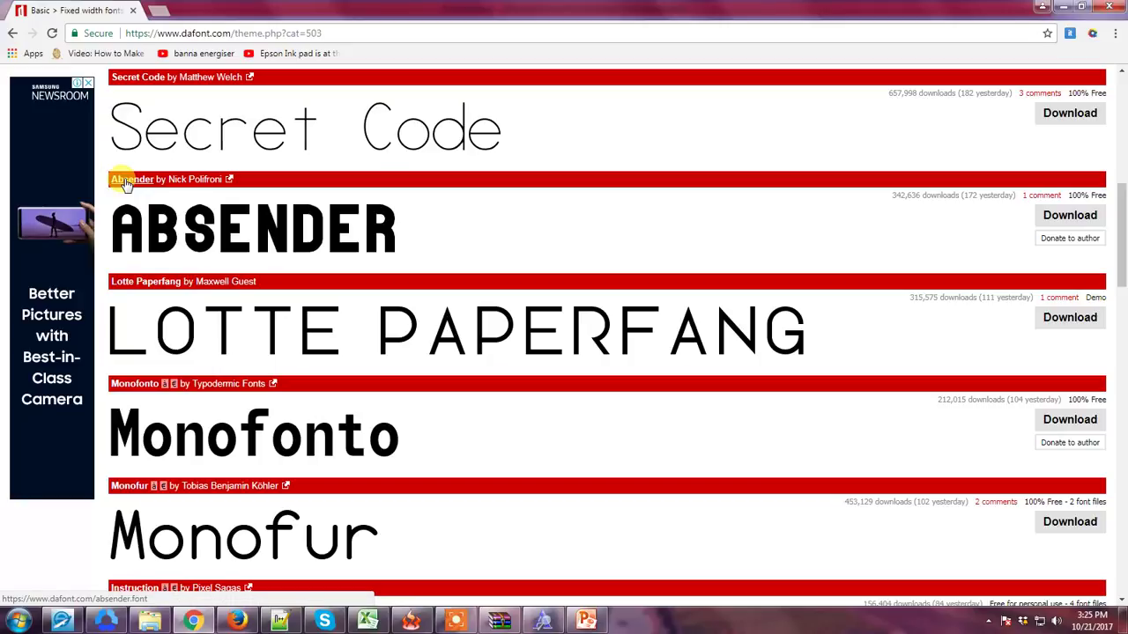
click(1071, 216)
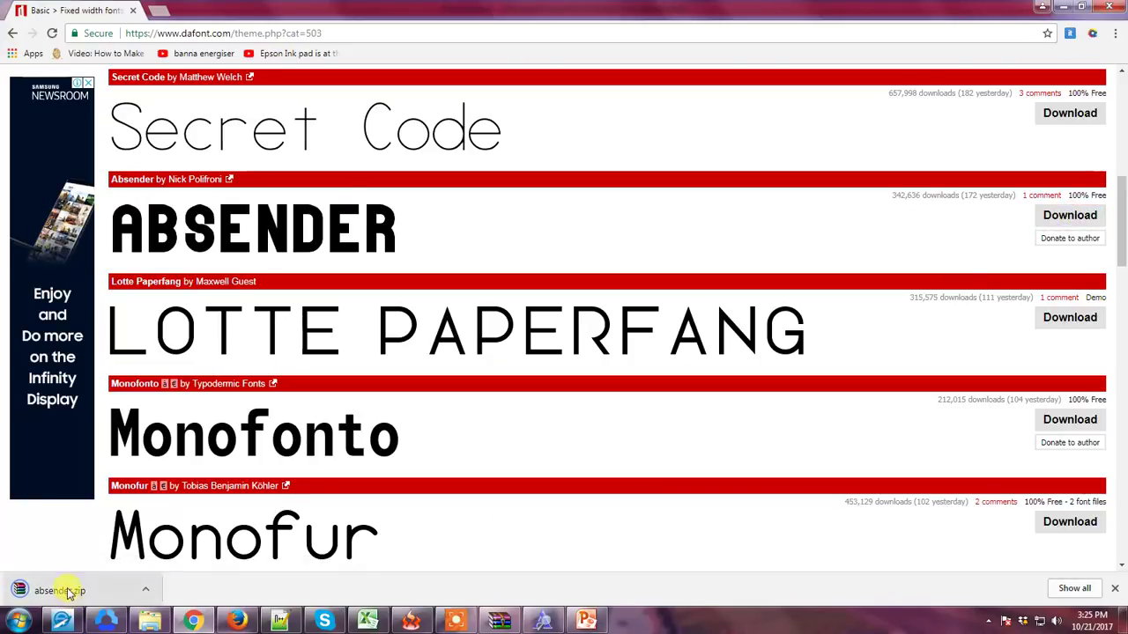
click(53, 591)
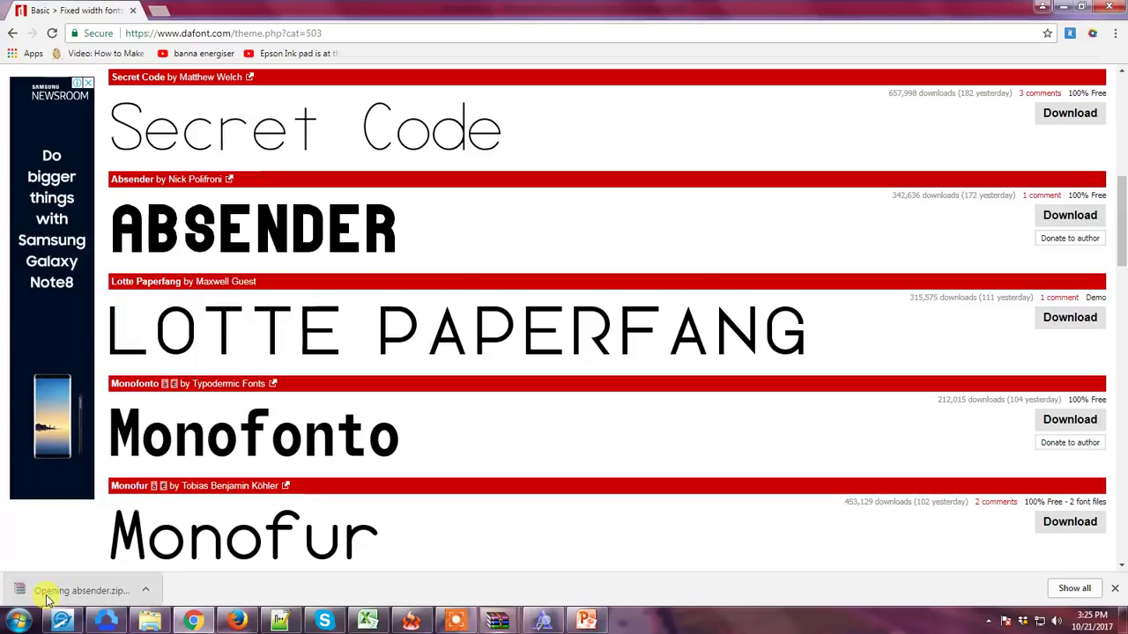
Install absender.ttf from the archive, then return to the PowerPoint title slide
mouse_move(498, 619)
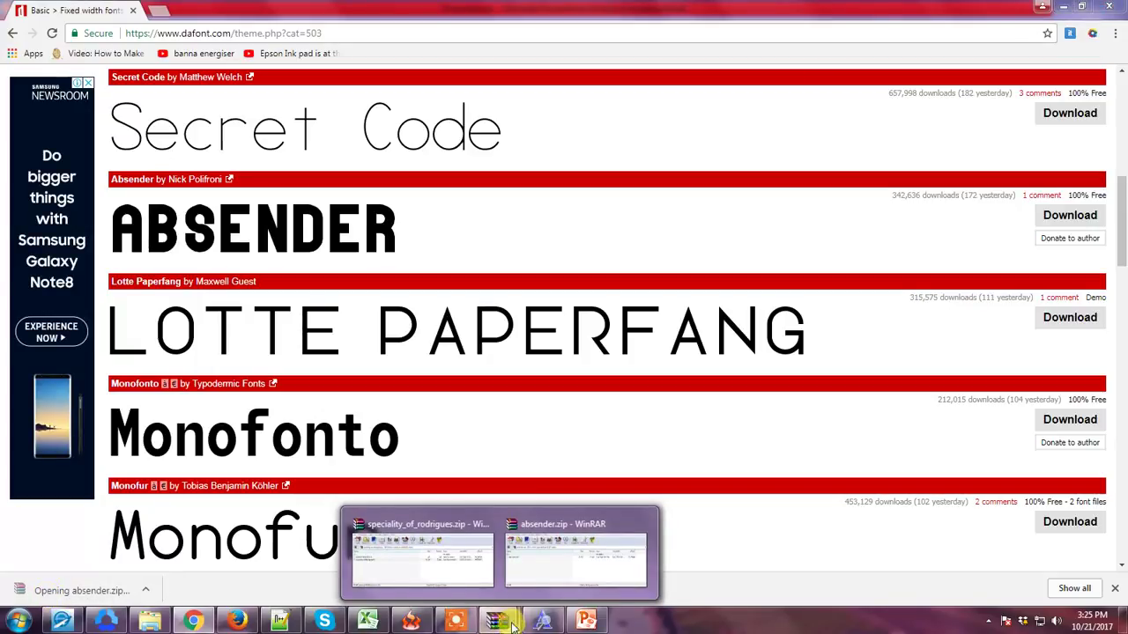
click(549, 564)
click(83, 176)
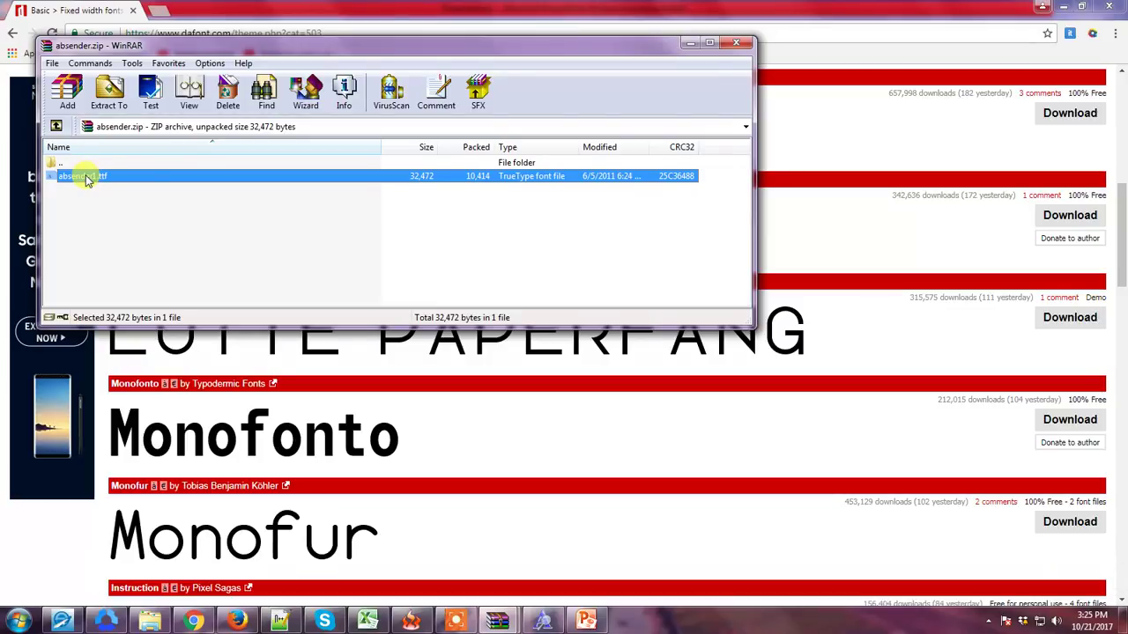
double_click(84, 176)
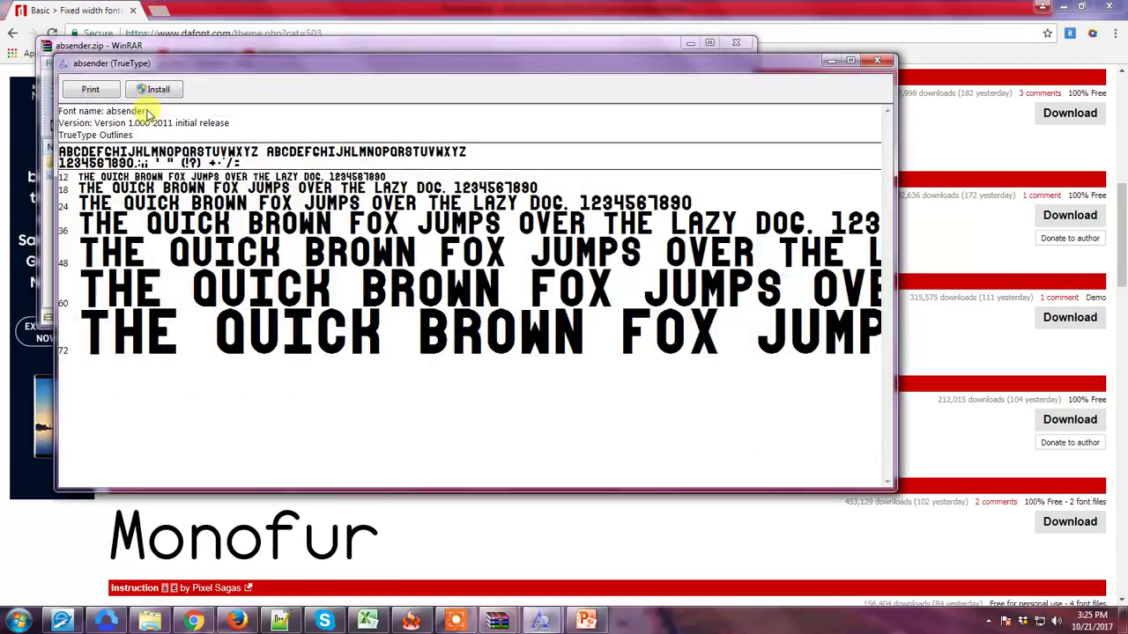
click(155, 90)
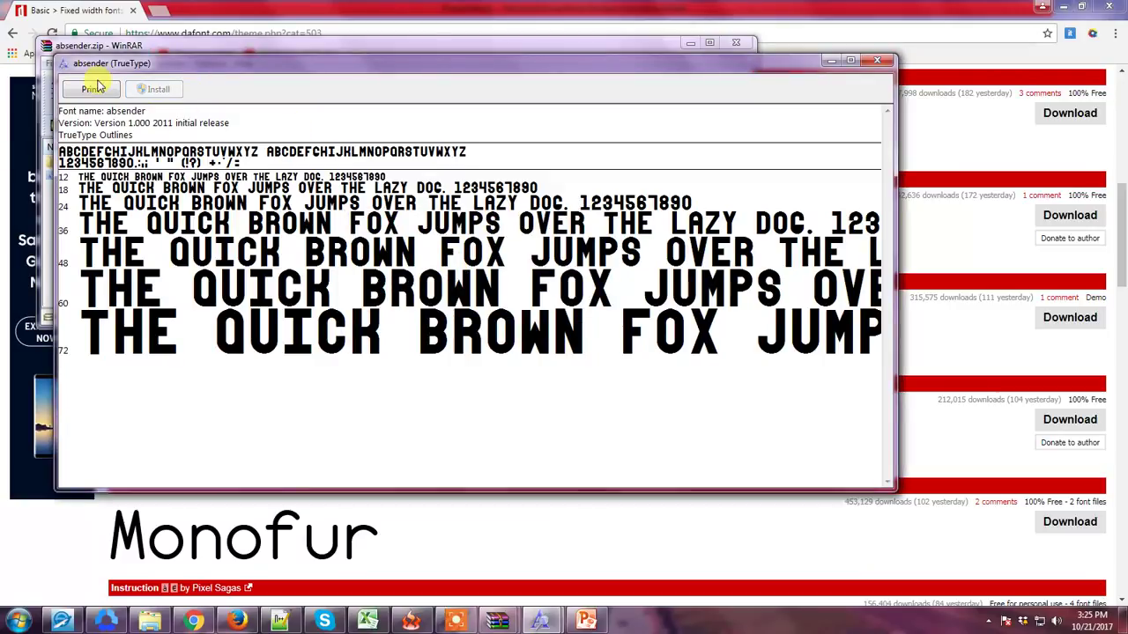
click(586, 621)
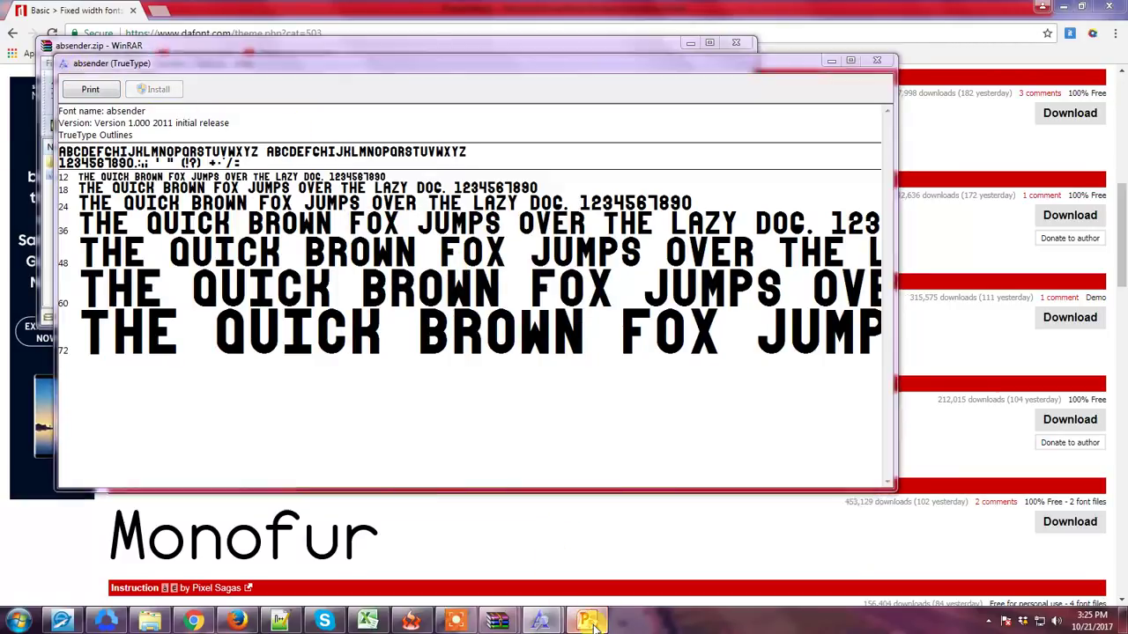
click(587, 284)
Try applying the font 'Absen' to the title, declining when it's unavailable
drag(863, 284, 448, 285)
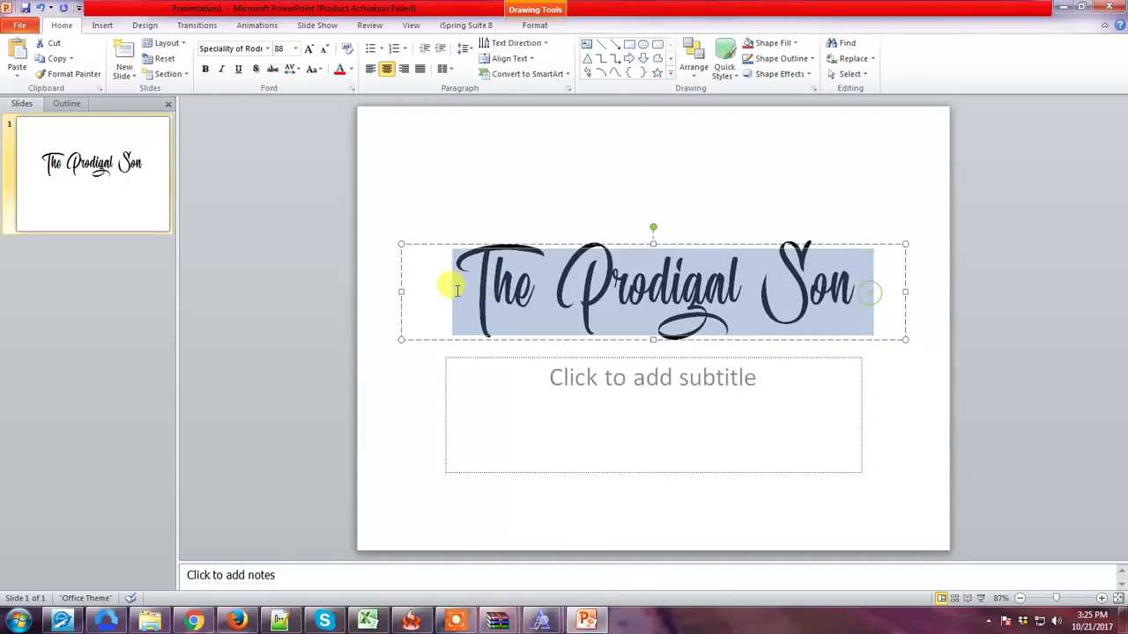
click(224, 52)
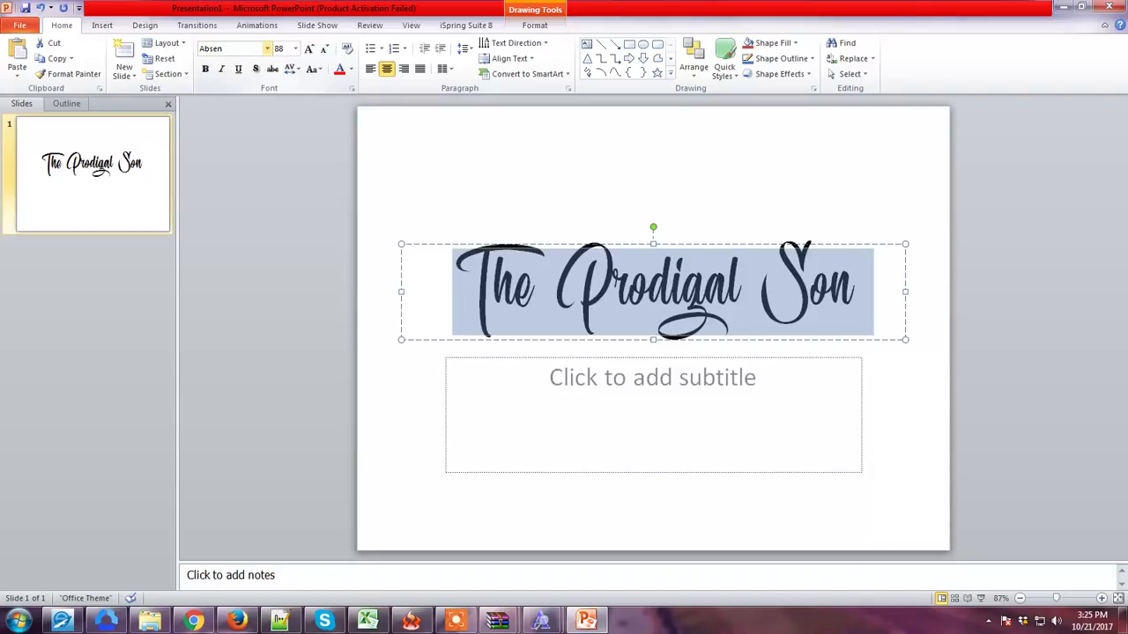
key(Return)
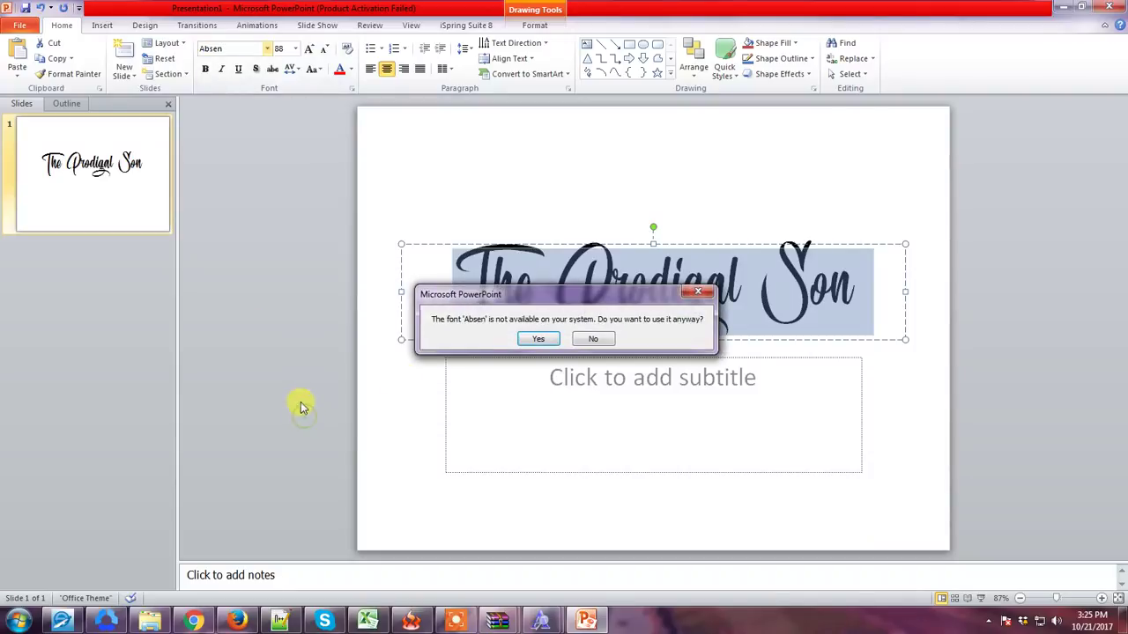
click(599, 343)
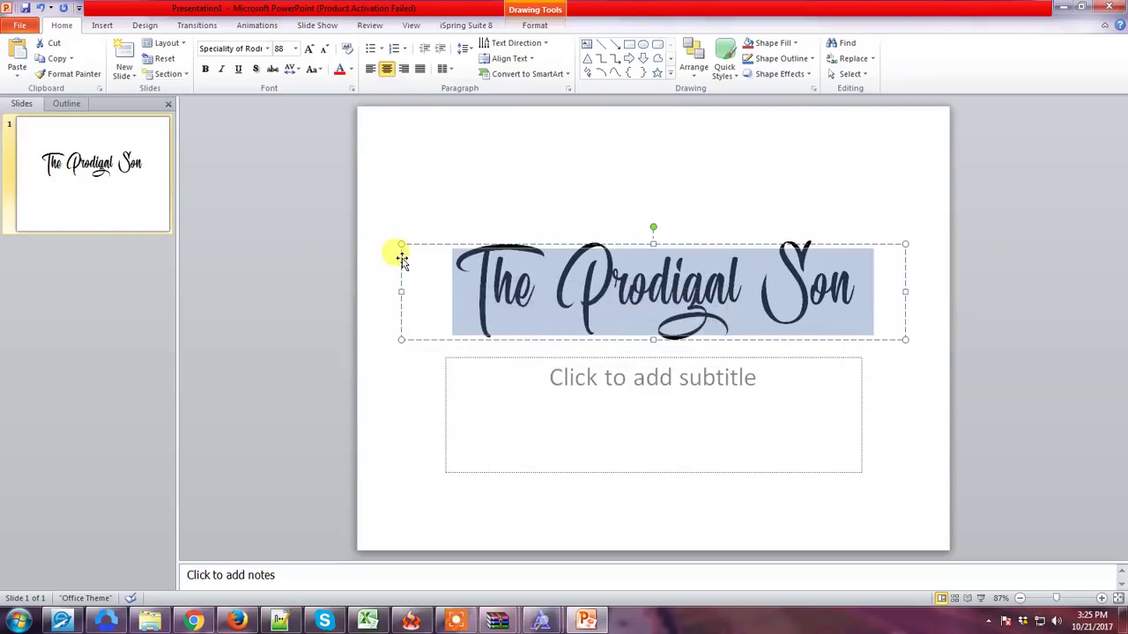
click(356, 277)
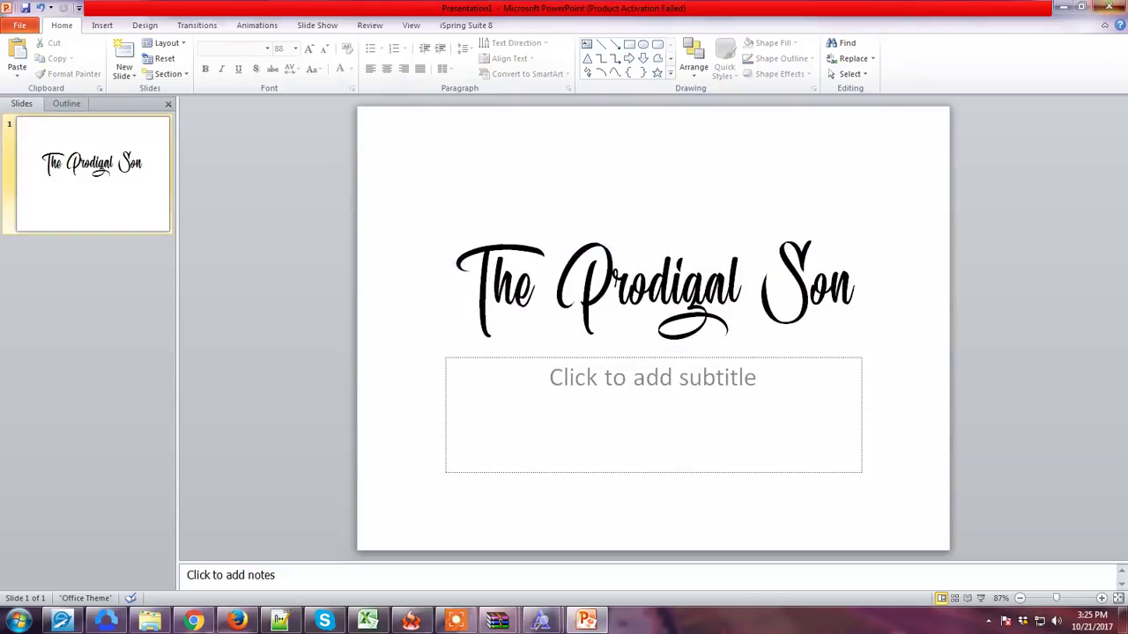
Close PowerPoint without saving and relaunch PowerPoint 2010 from the Start menu
click(1108, 6)
click(563, 327)
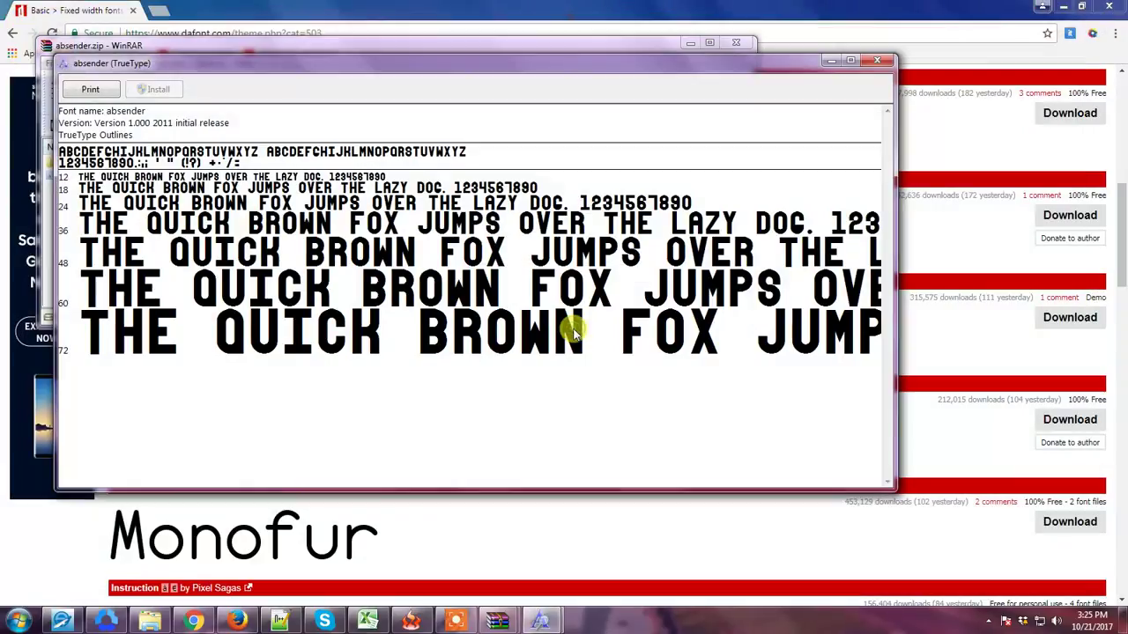
click(20, 622)
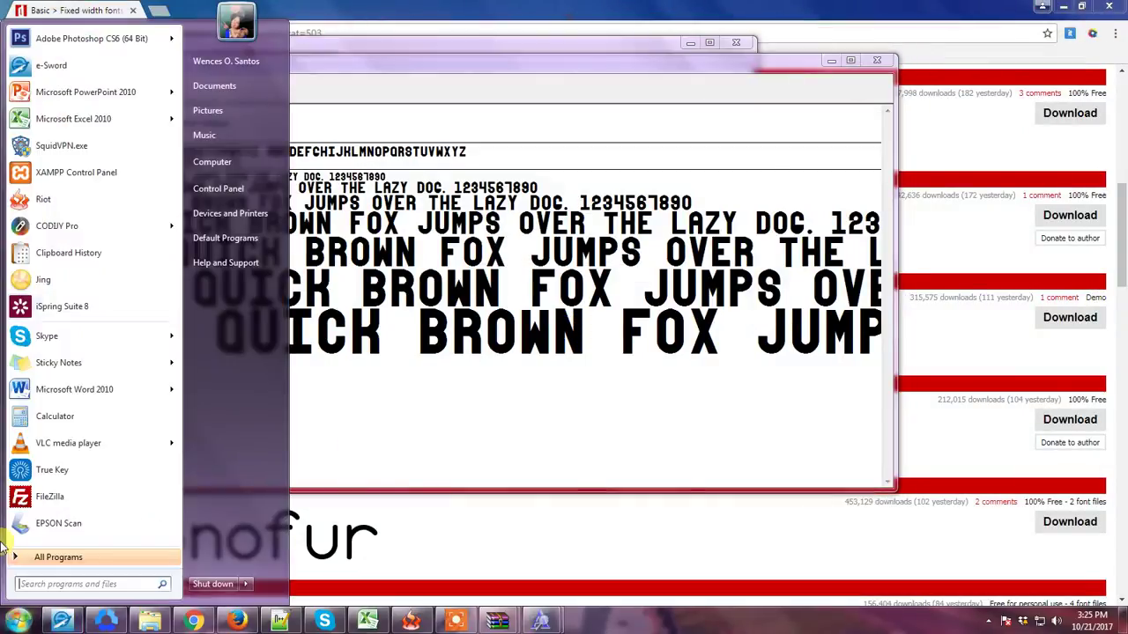
click(50, 95)
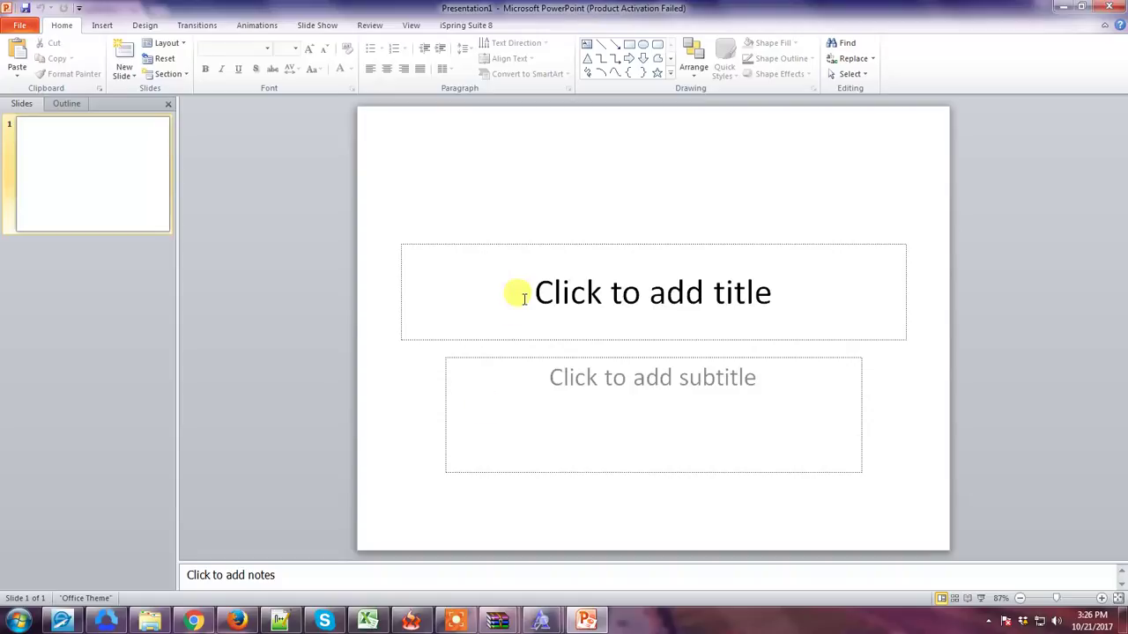
Type 'The Prodigal Son' into the new title placeholder and select all of it
click(523, 298)
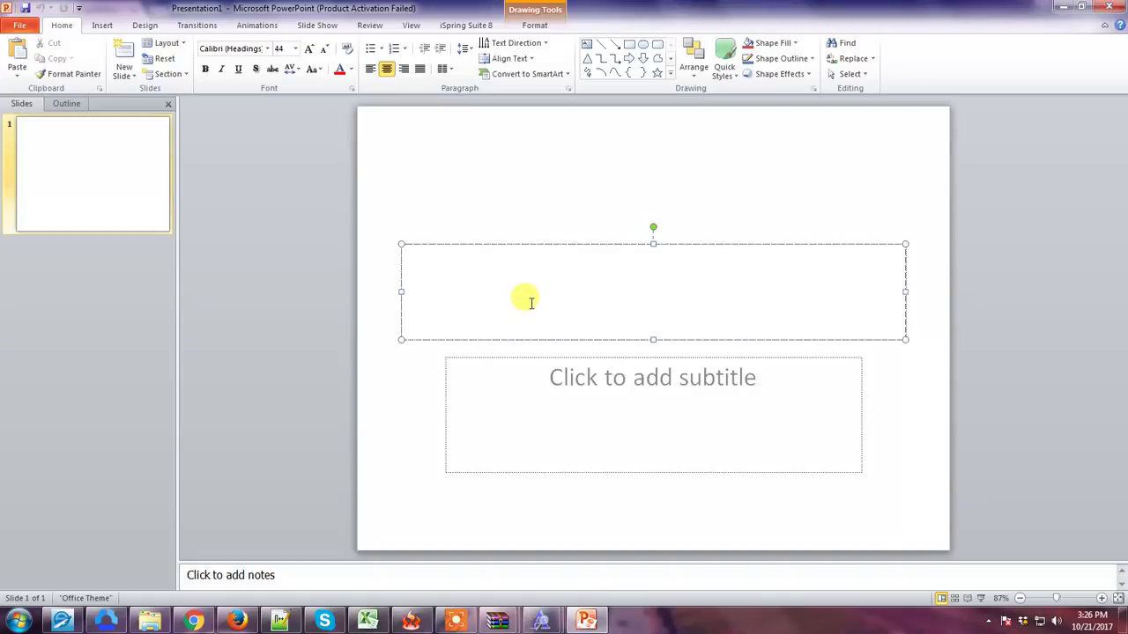
text(The Pro)
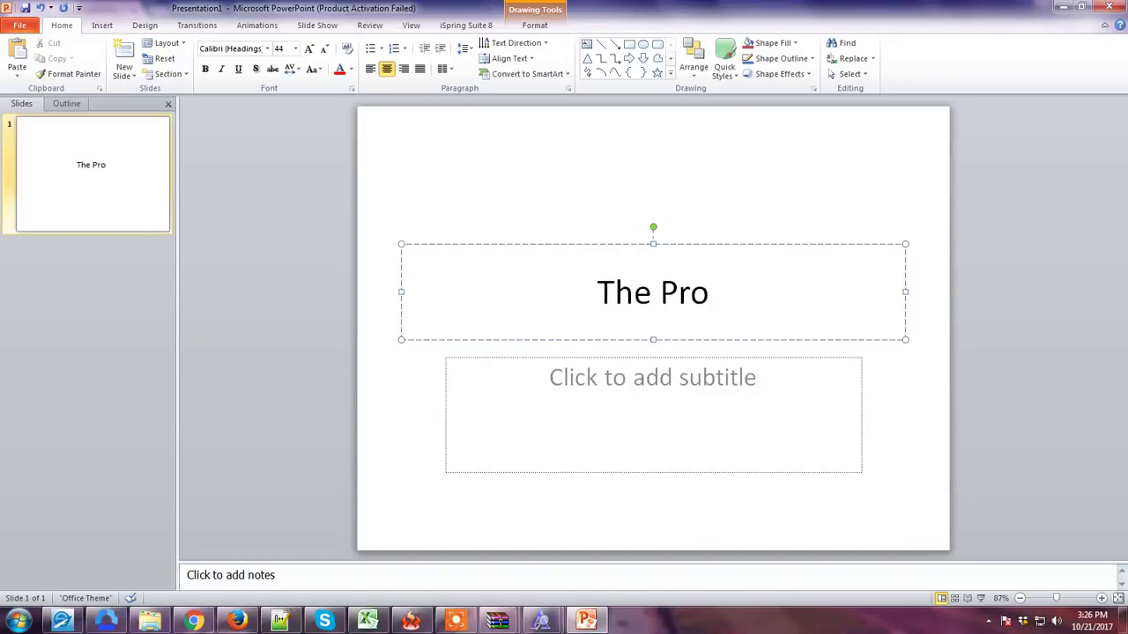
text(dig)
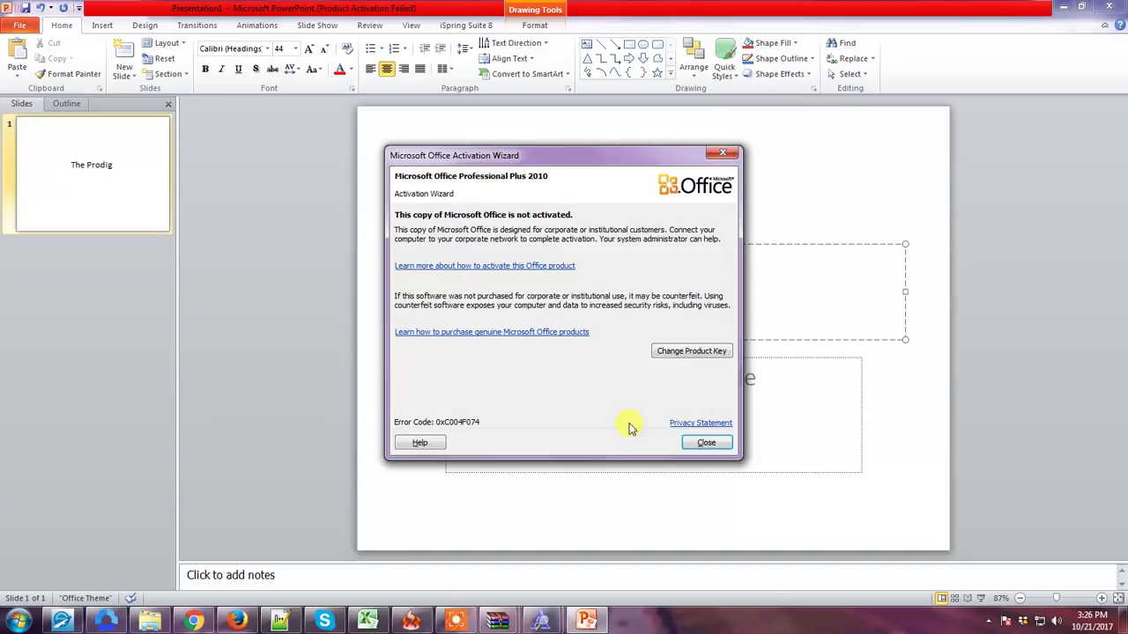
click(715, 442)
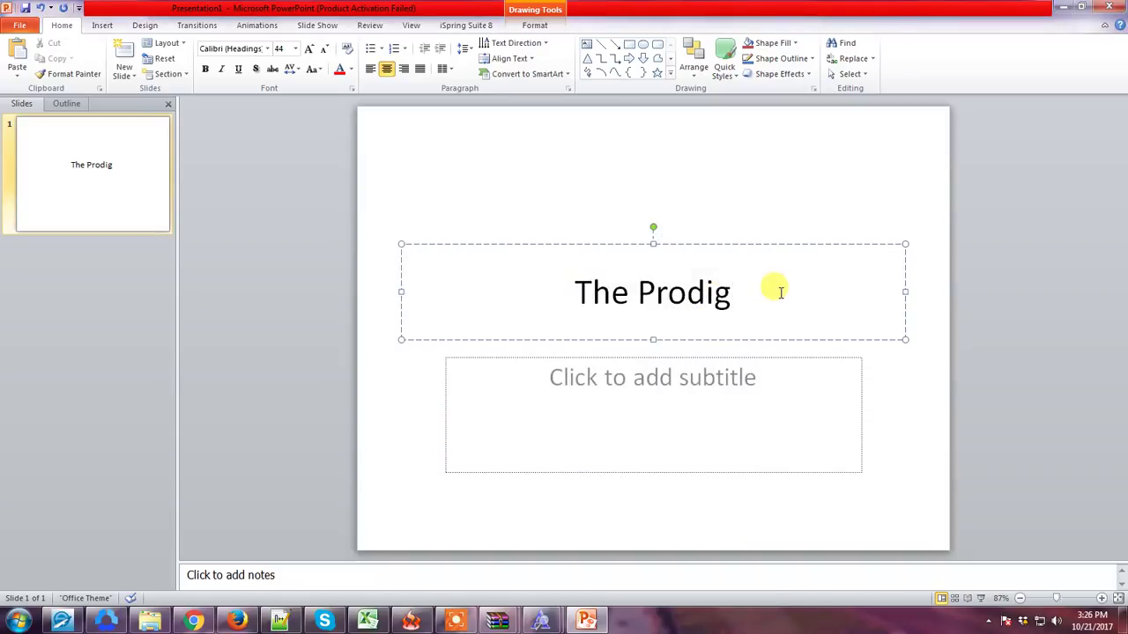
text(al)
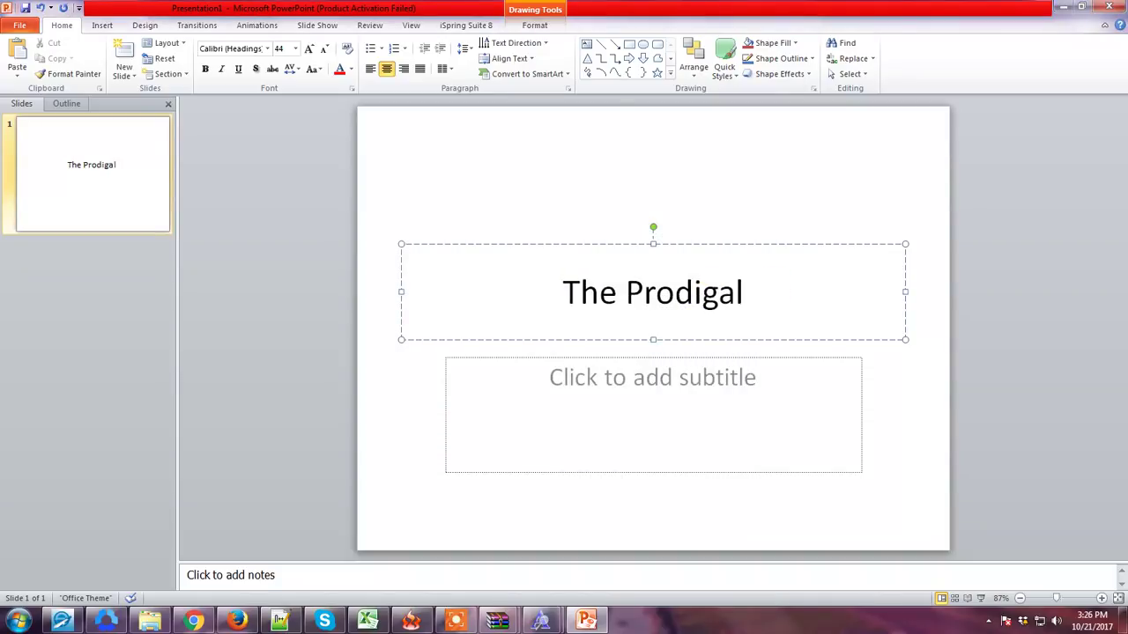
text( Son)
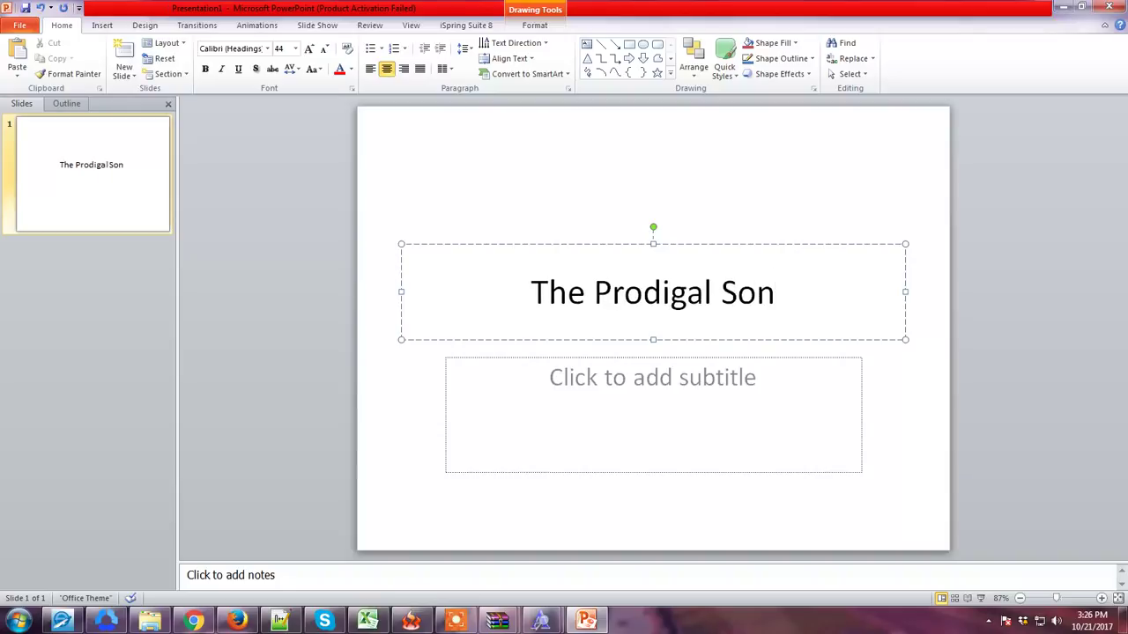
key(ctrl+a)
mouse_move(547, 623)
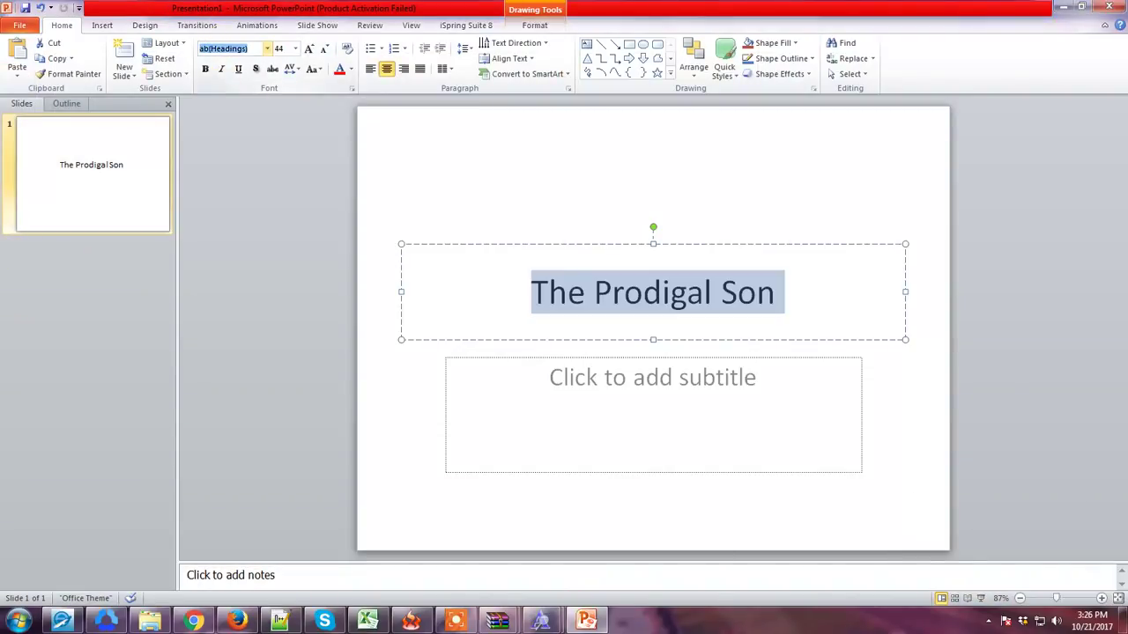
Apply the Absender font to 'The Prodigal Son' title and resize it to 72 pt
key(Return)
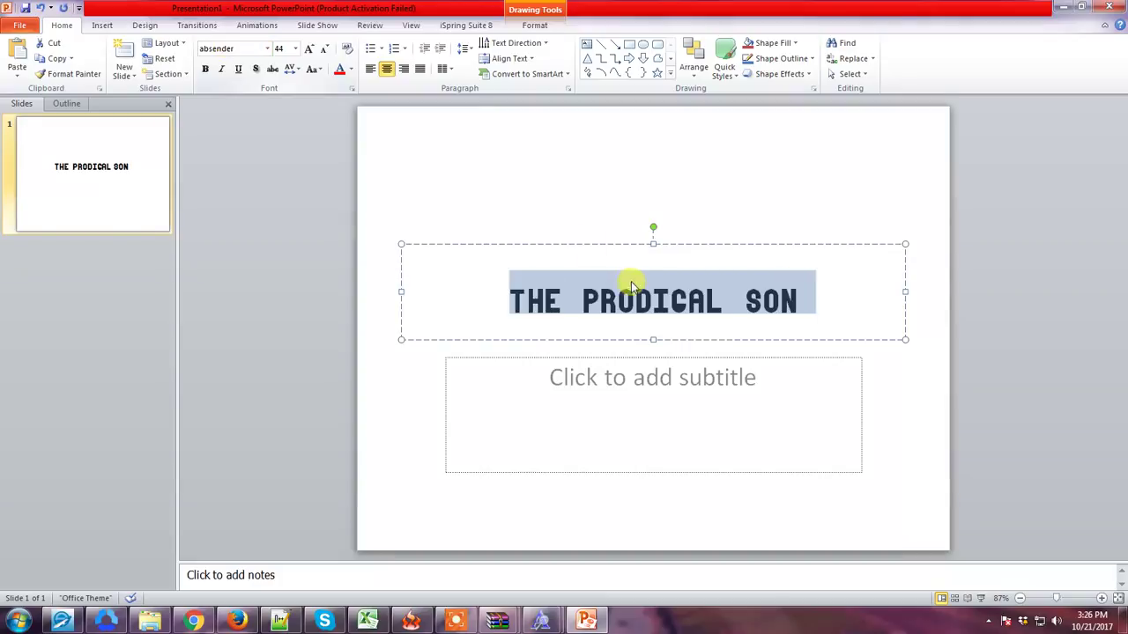
click(818, 276)
drag(788, 301, 498, 297)
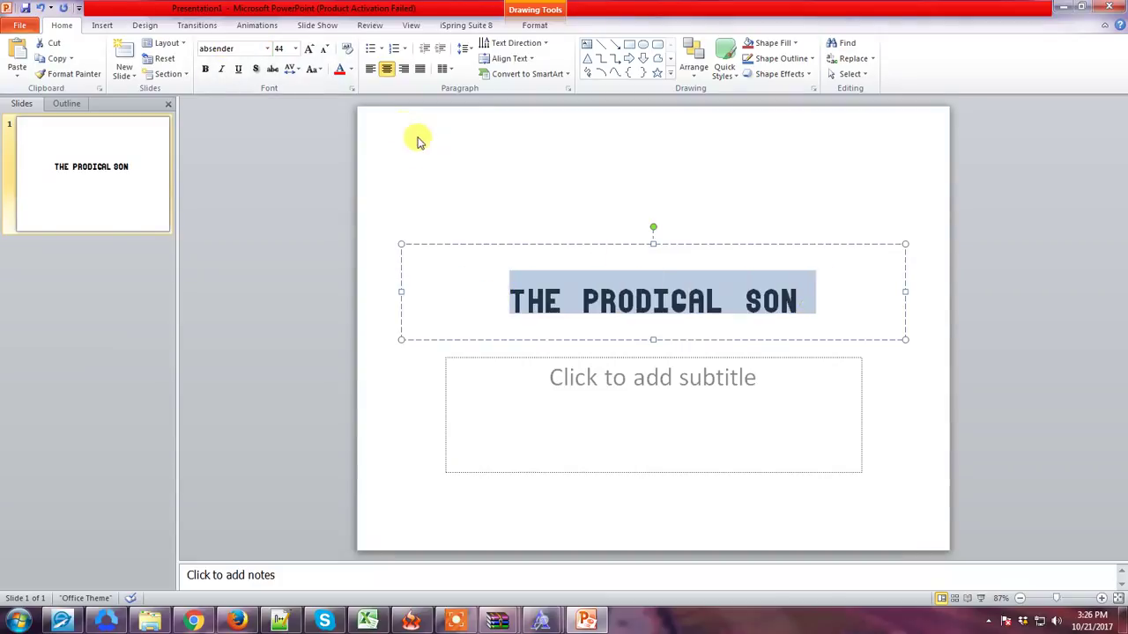
click(309, 50)
click(310, 49)
click(310, 49)
click(309, 49)
click(310, 49)
click(309, 49)
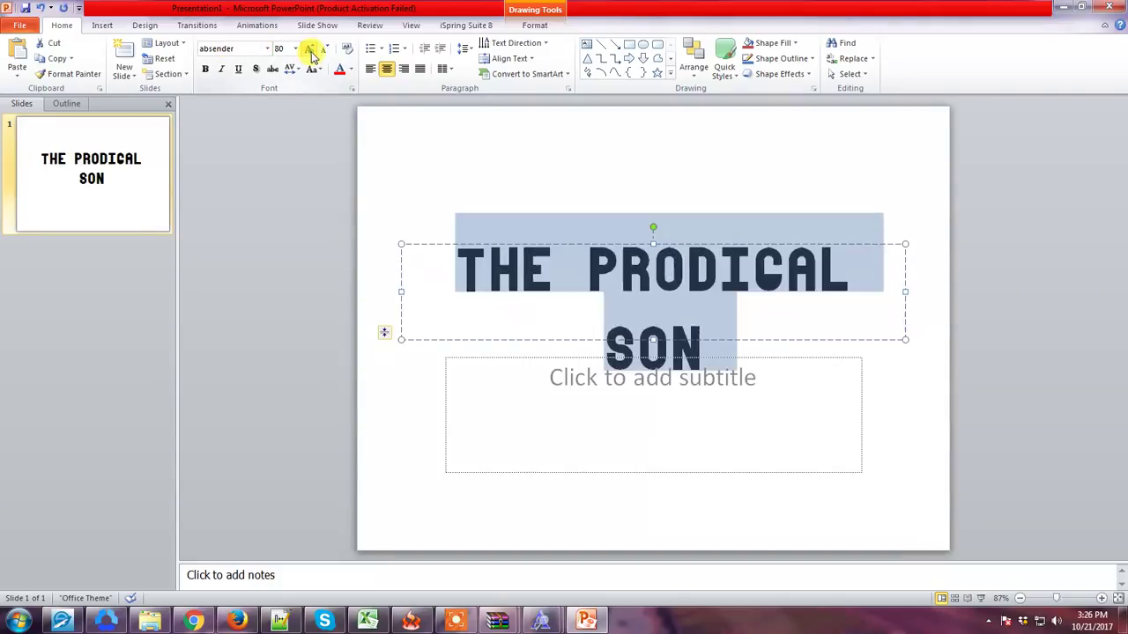
click(323, 49)
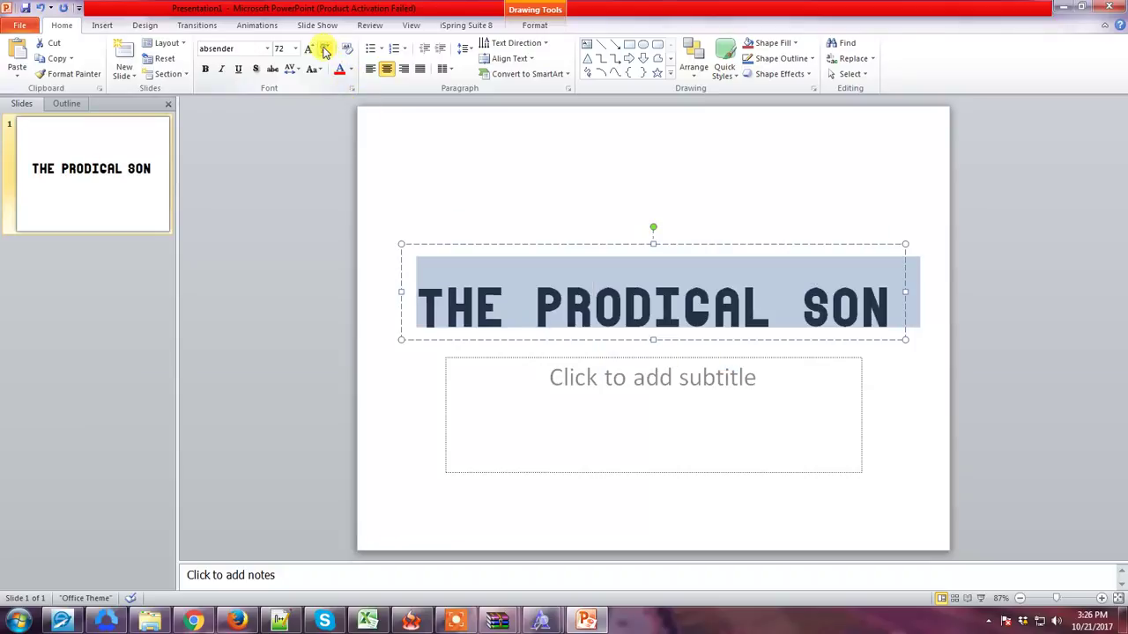
Deselect the title to view the finished title slide
click(838, 309)
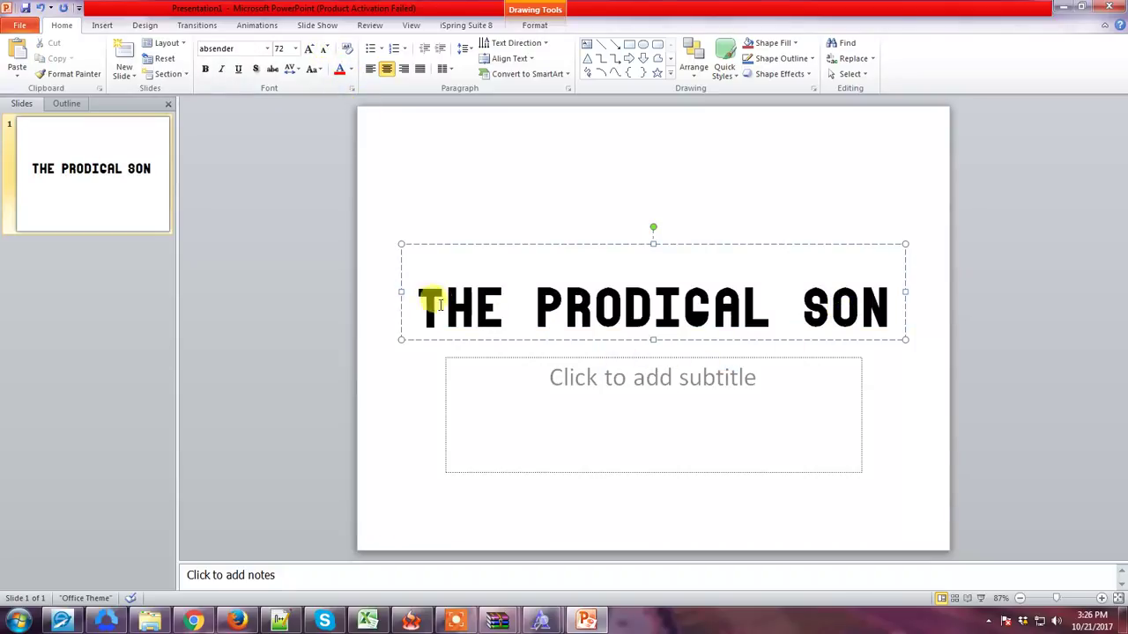
drag(421, 304, 892, 299)
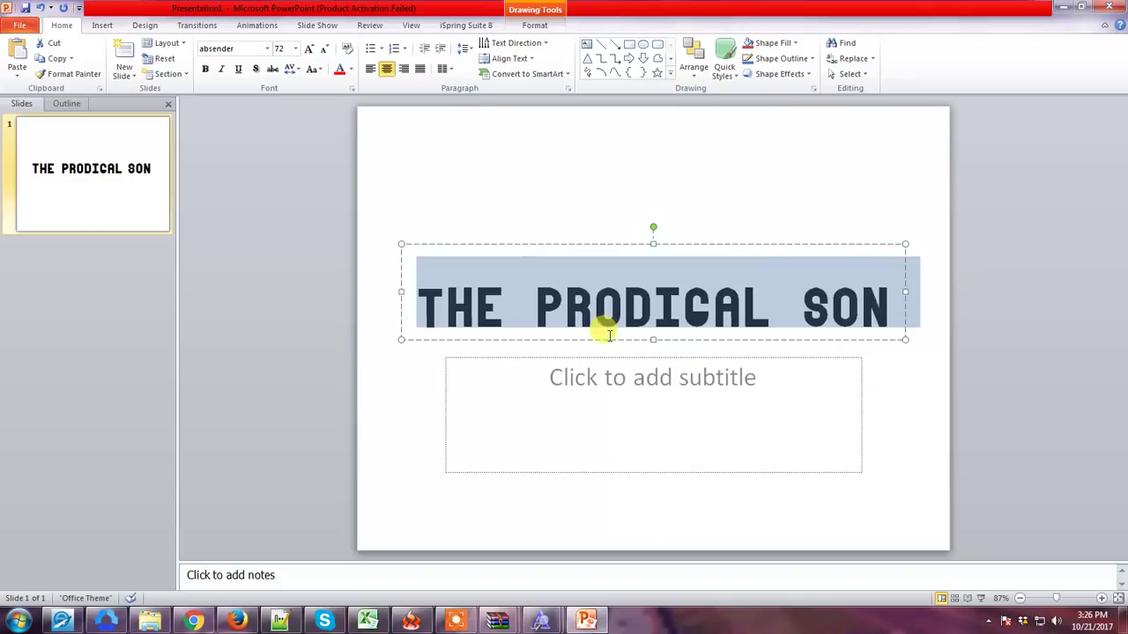
click(599, 372)
click(1025, 348)
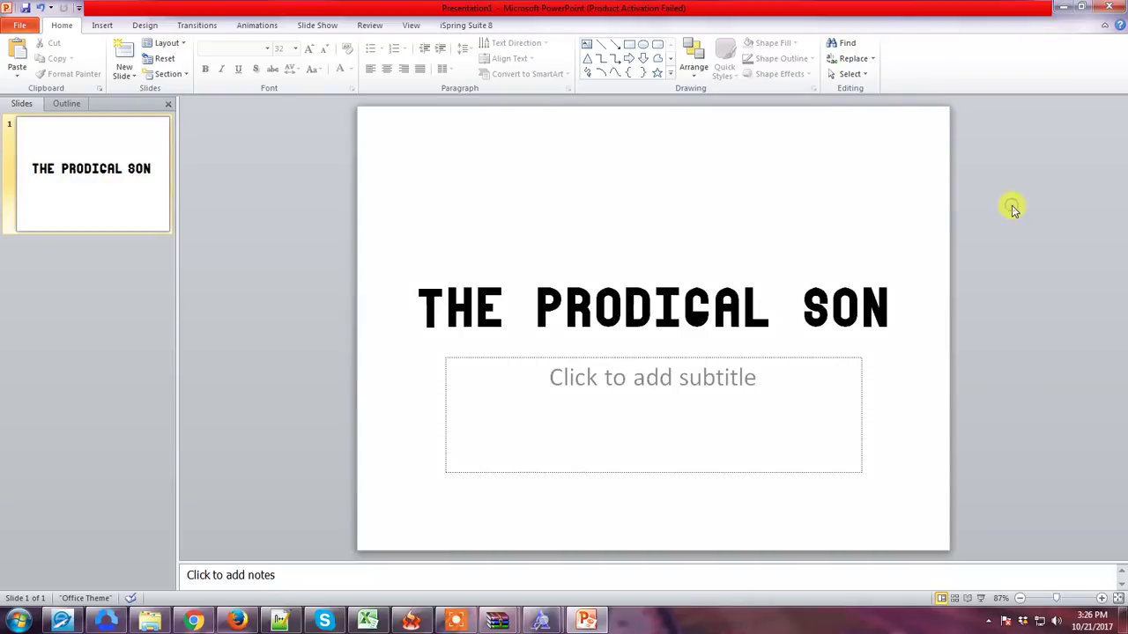
click(456, 621)
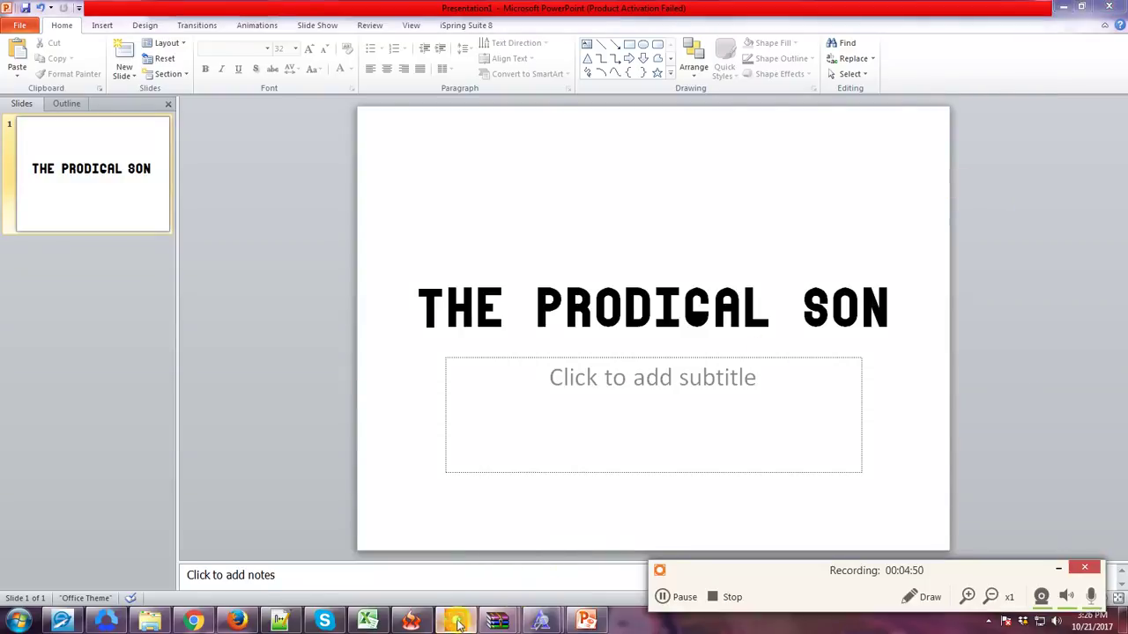